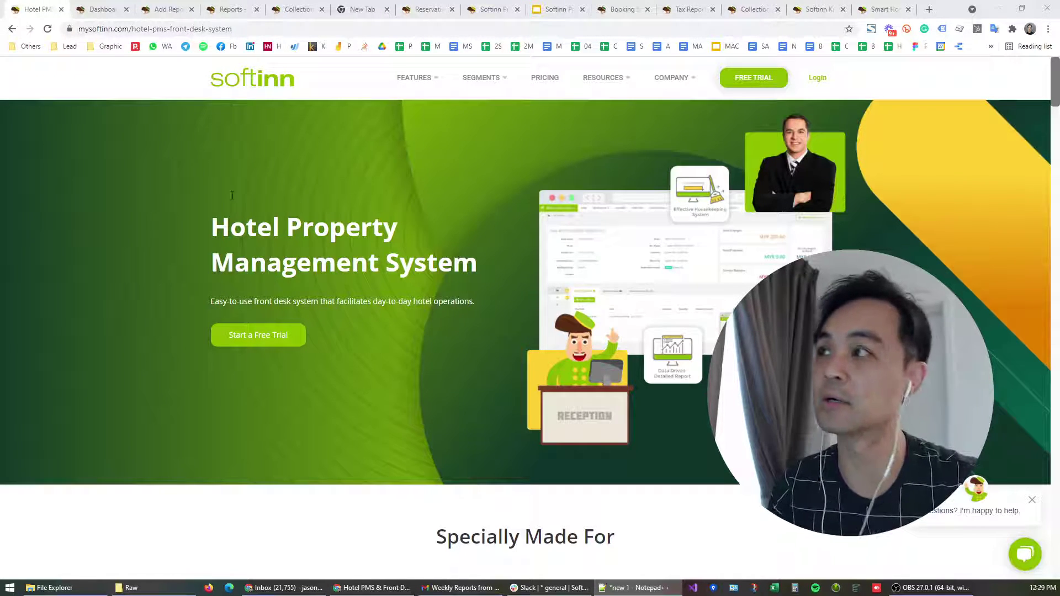
Step: Show the Softinn PMS dashboard for 27 Jul 2021 with today's reservation counts
{"action": "left_click", "coordinate": [95, 6]}
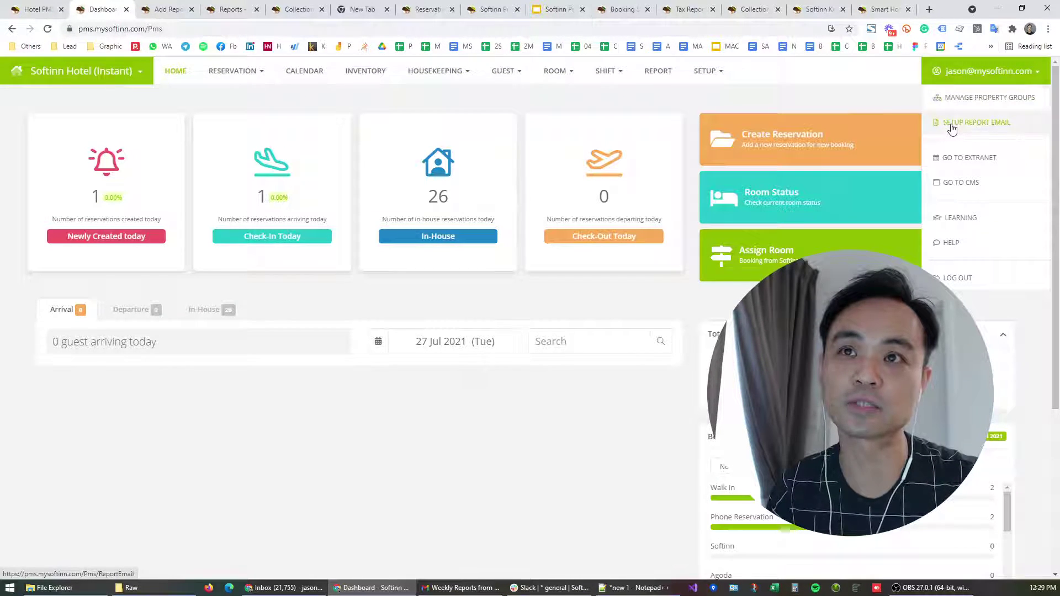
Step: Add a second recipient from a saved address on the Add Report Email form
{"action": "left_click", "coordinate": [165, 10]}
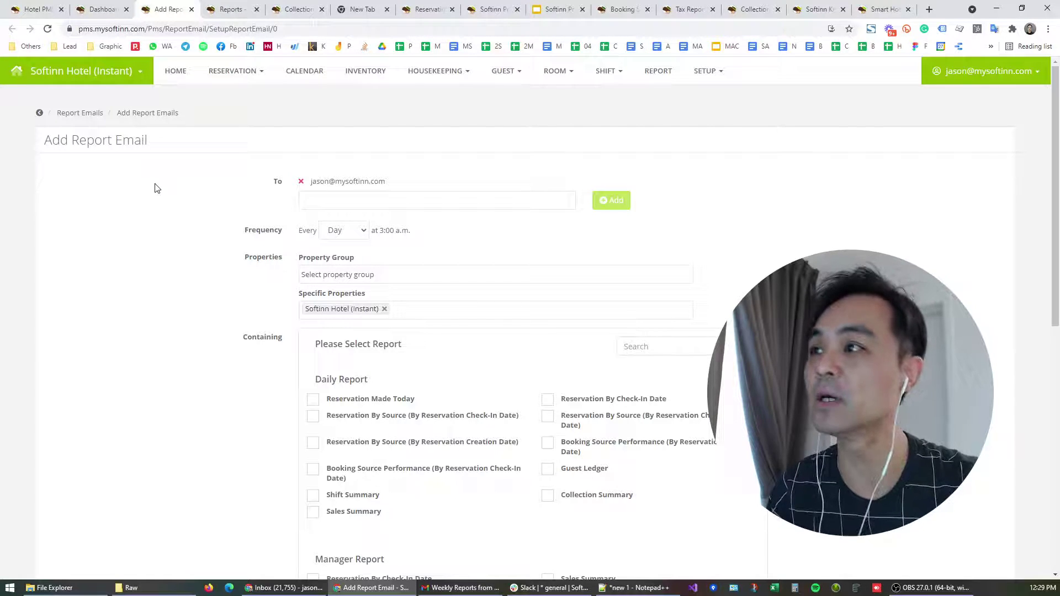
{"action": "left_click", "coordinate": [347, 201]}
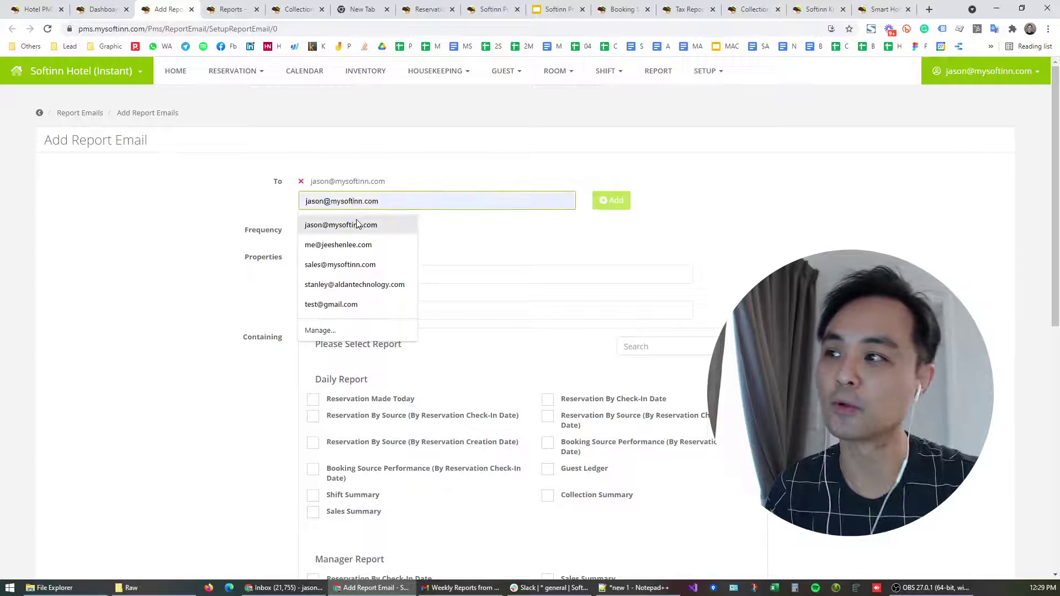
{"action": "left_click", "coordinate": [364, 245]}
{"action": "left_click", "coordinate": [610, 200]}
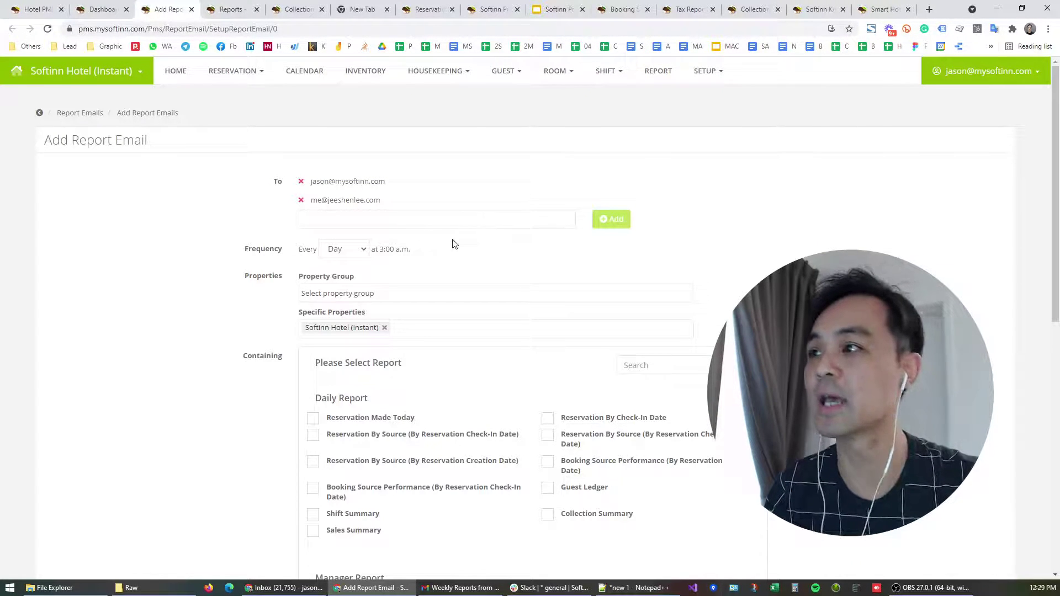
Step: Set the report frequency to Month, on the 1st at 3:00 a.m
{"action": "left_click", "coordinate": [361, 252]}
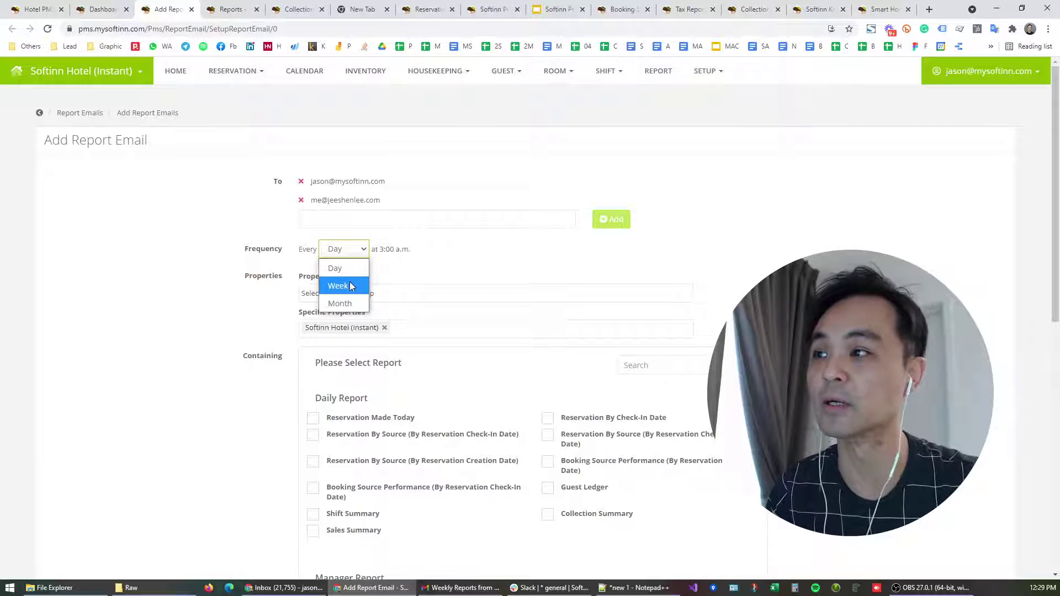
{"action": "left_click", "coordinate": [343, 269]}
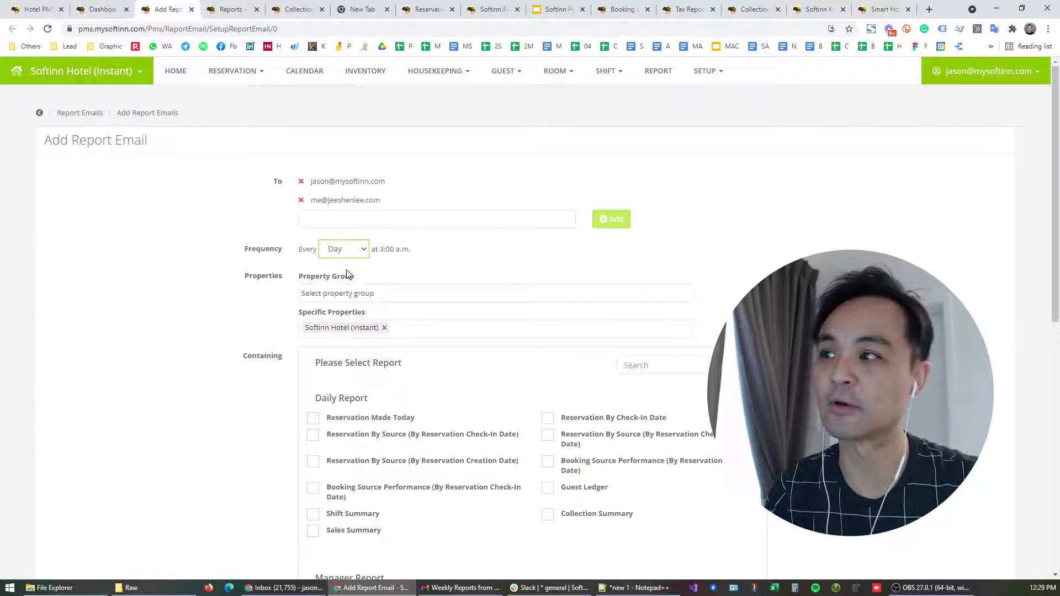
{"action": "left_click", "coordinate": [353, 250]}
{"action": "left_click", "coordinate": [351, 290]}
{"action": "left_click", "coordinate": [348, 249]}
{"action": "left_click", "coordinate": [343, 303]}
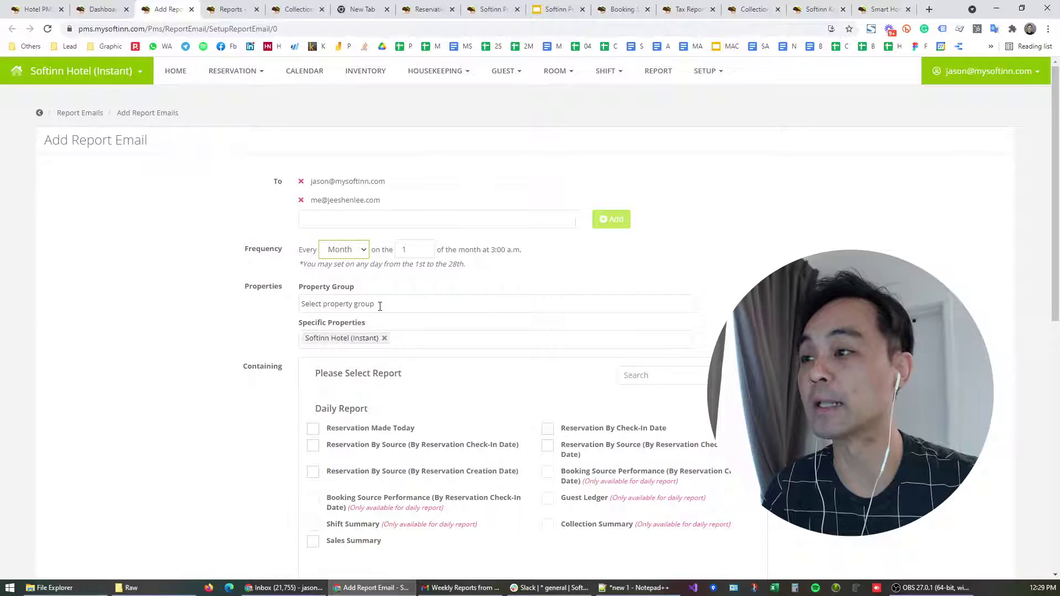
Step: Check the Specific Properties list without adding any, and tick the Audit Summary manager report
{"action": "scroll", "coordinate": [360, 299], "scroll_direction": "down", "scroll_amount": 1}
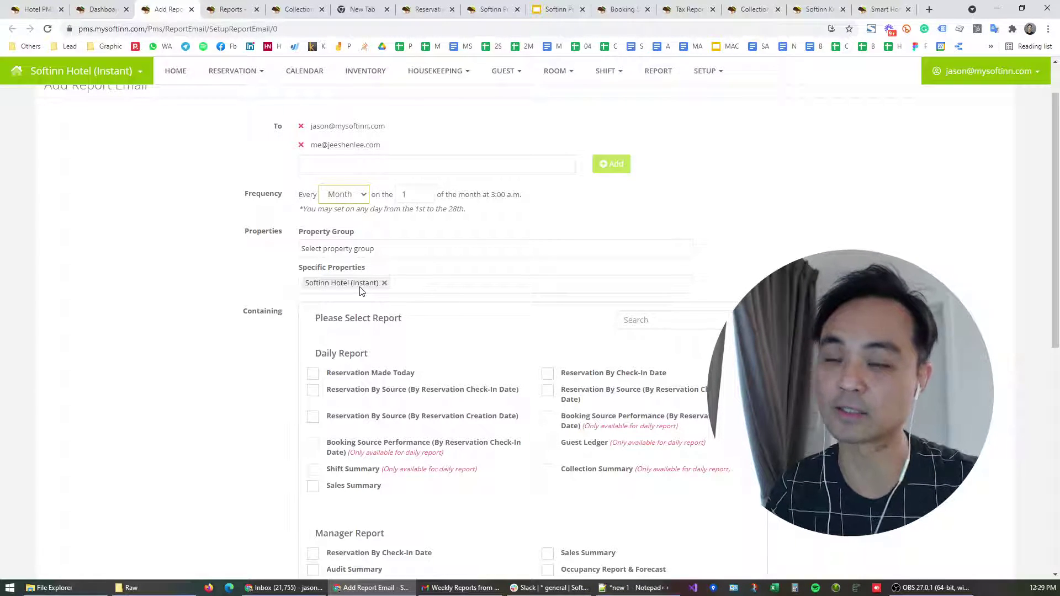
{"action": "left_click", "coordinate": [440, 287]}
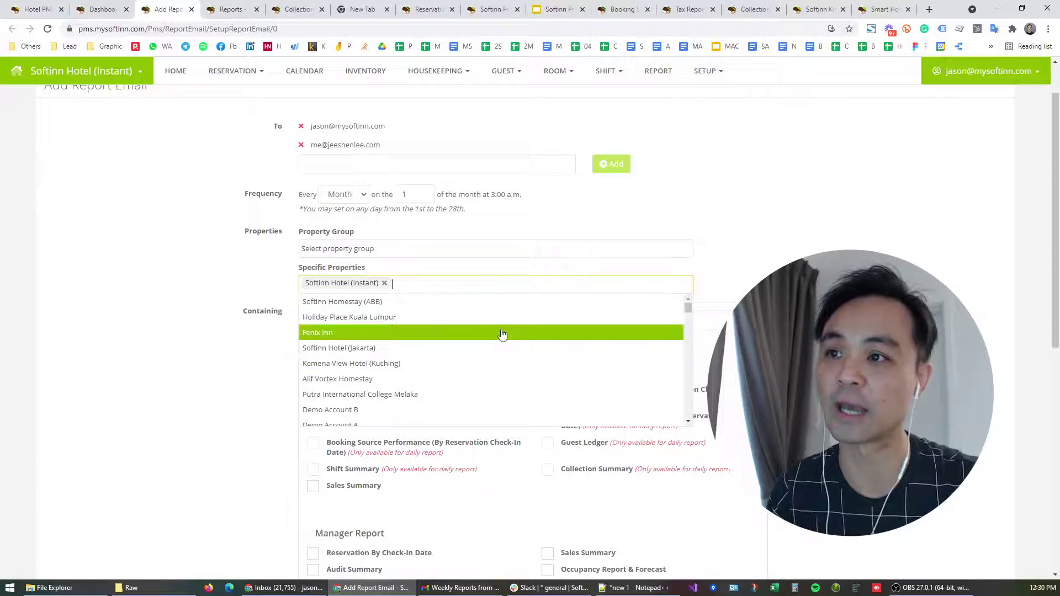
{"action": "key", "text": "Escape"}
{"action": "scroll", "coordinate": [530, 331], "scroll_direction": "down", "scroll_amount": 2}
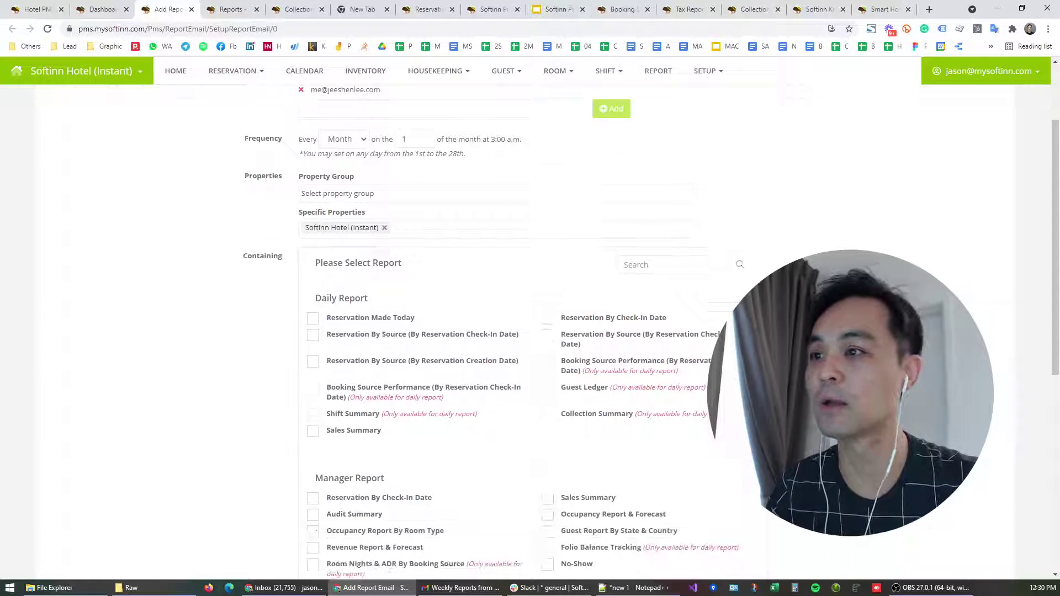
{"action": "scroll", "coordinate": [417, 231], "scroll_direction": "down", "scroll_amount": 1}
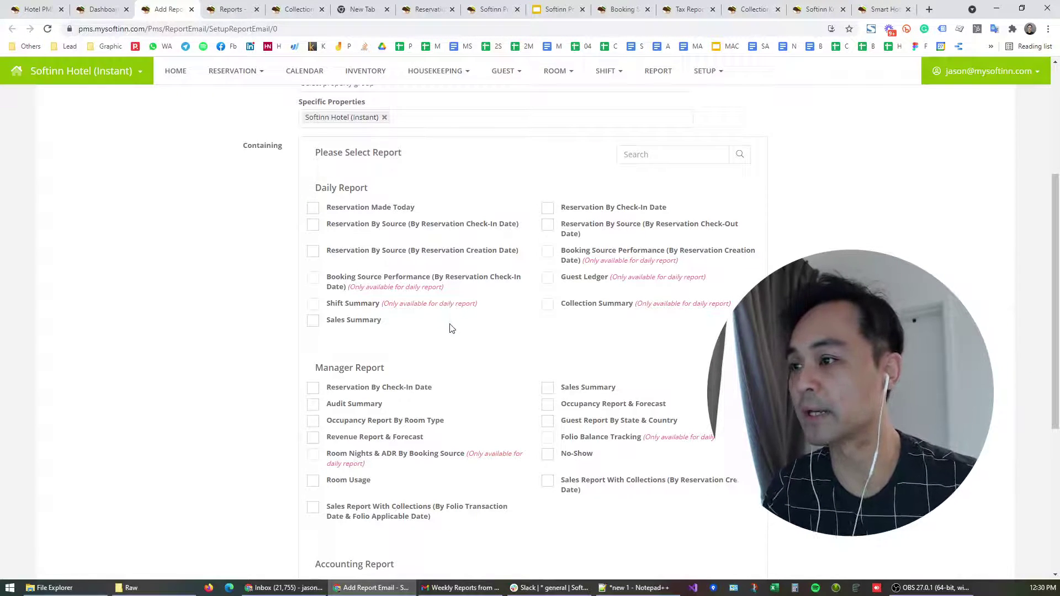
{"action": "left_click", "coordinate": [313, 404]}
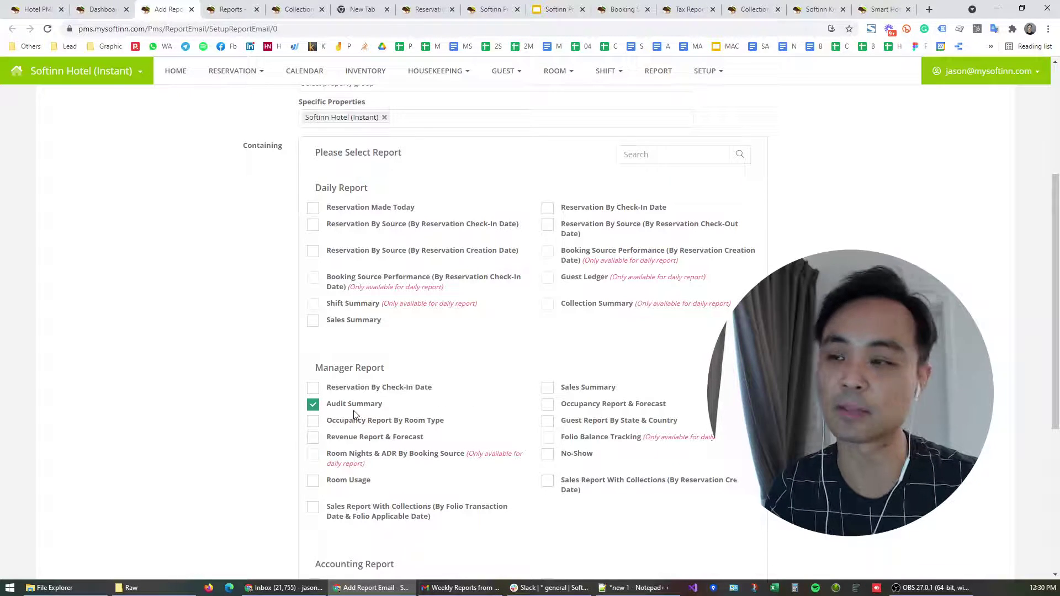
Step: Set the report frequency back to Day at 3:00 a.m. and review the report list
{"action": "scroll", "coordinate": [354, 403], "scroll_direction": "up", "scroll_amount": 4}
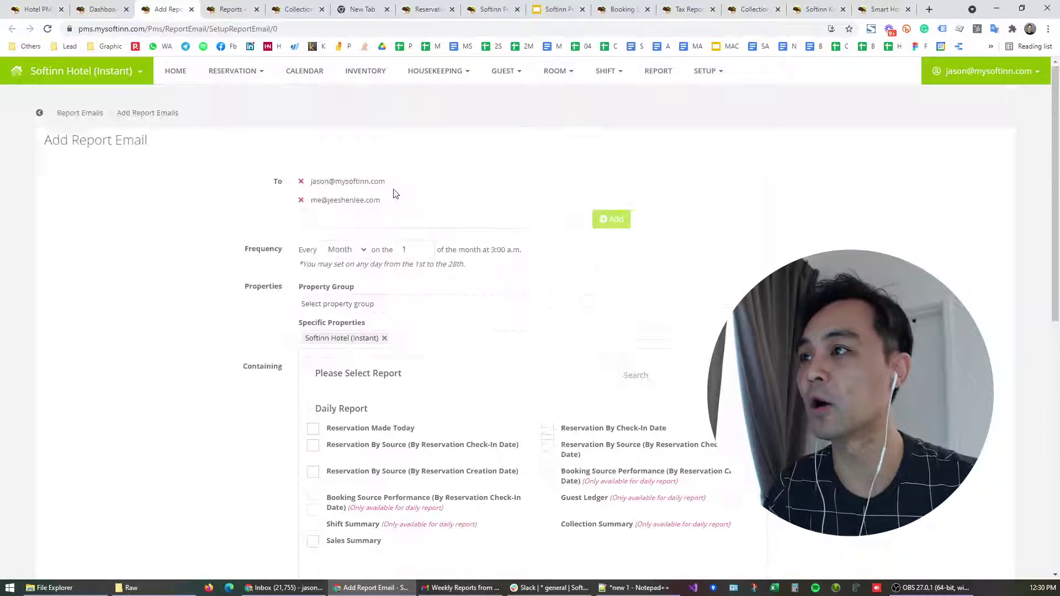
{"action": "left_click", "coordinate": [344, 249]}
{"action": "left_click", "coordinate": [346, 271]}
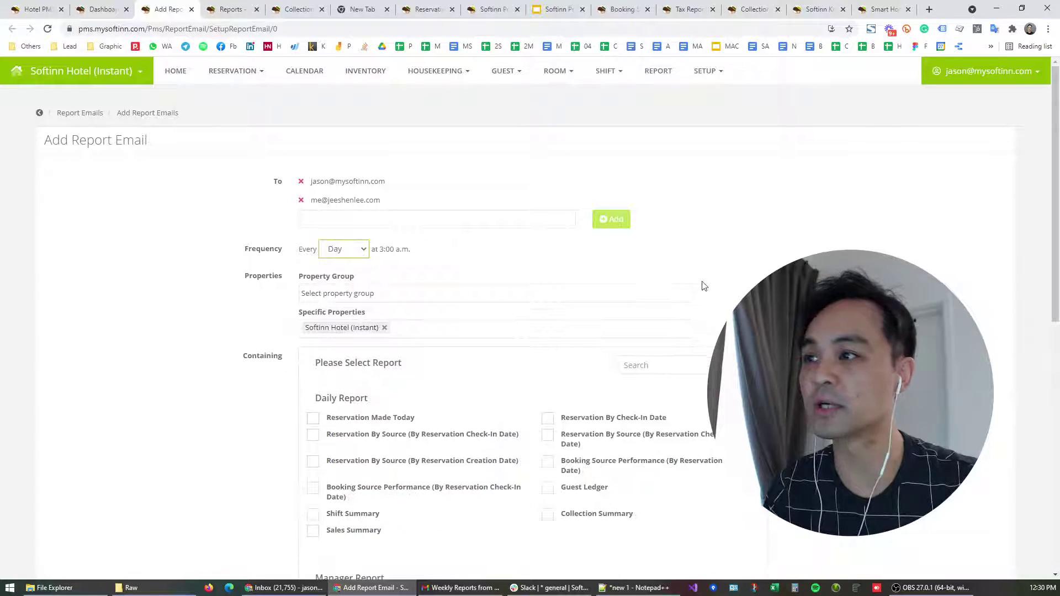
{"action": "scroll", "coordinate": [662, 304], "scroll_direction": "down", "scroll_amount": 4}
{"action": "scroll", "coordinate": [440, 371], "scroll_direction": "down", "scroll_amount": 3}
{"action": "scroll", "coordinate": [474, 368], "scroll_direction": "down", "scroll_amount": 2}
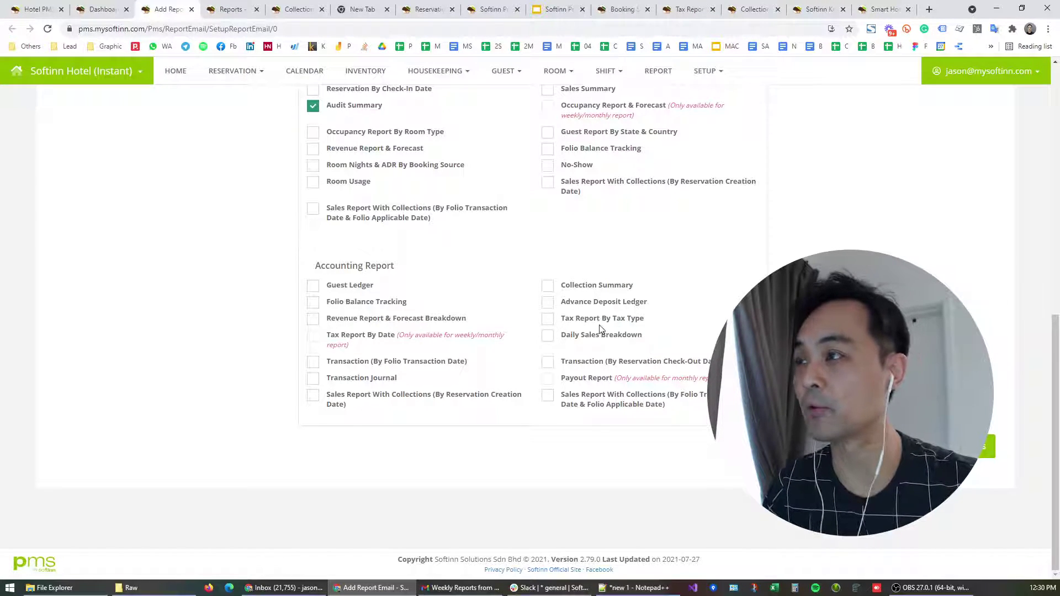
{"action": "scroll", "coordinate": [481, 262], "scroll_direction": "up", "scroll_amount": 10}
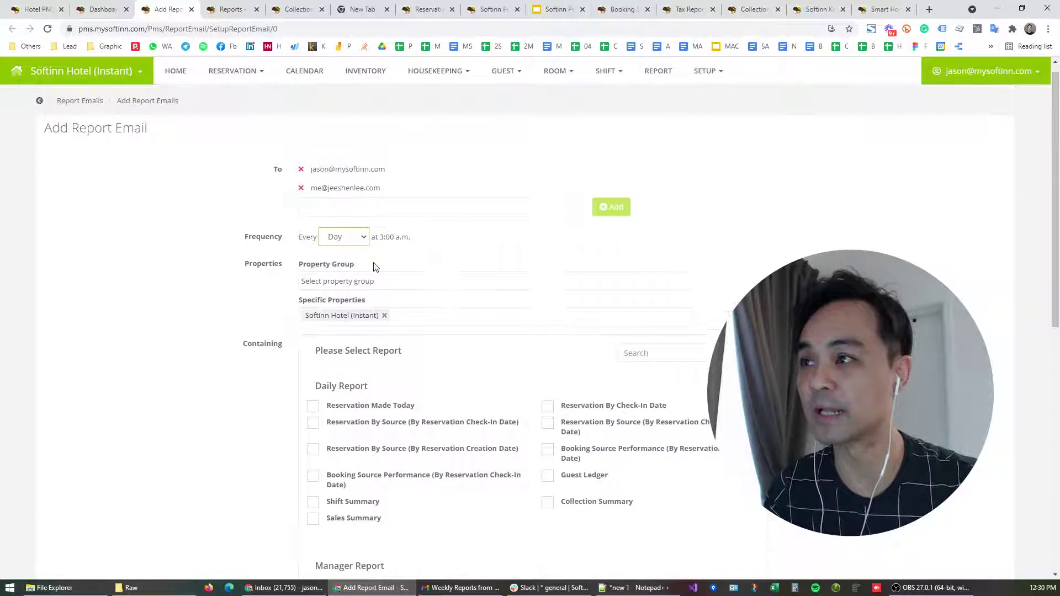
{"action": "left_click", "coordinate": [461, 587]}
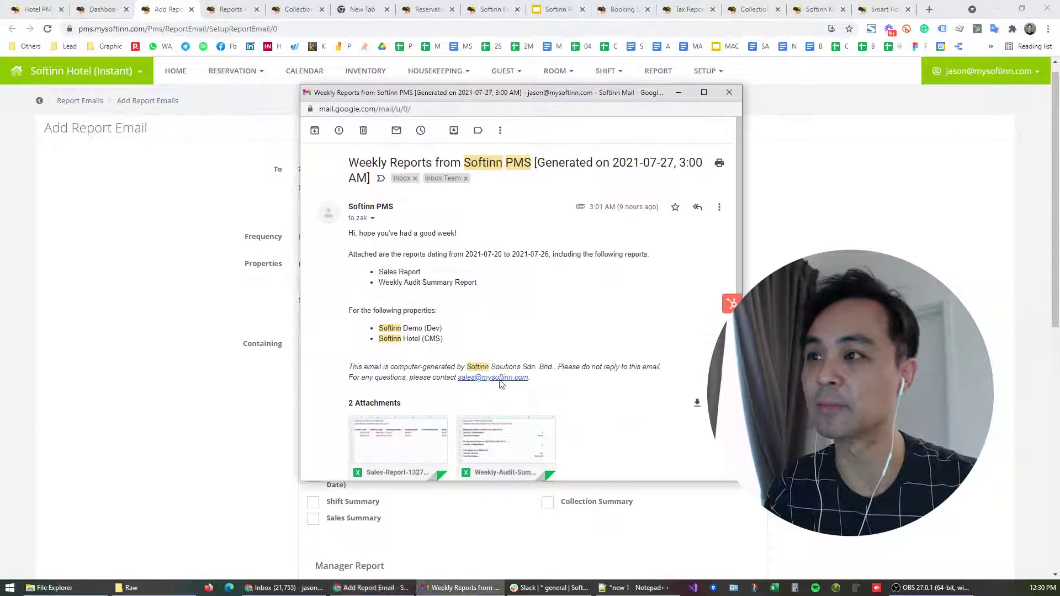
{"action": "left_click", "coordinate": [679, 92]}
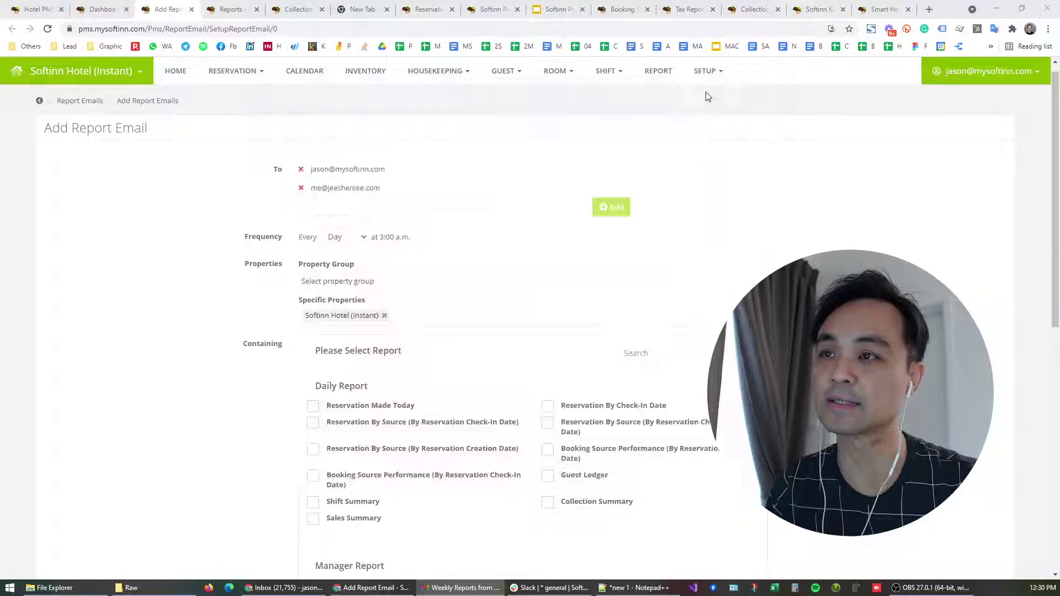
{"action": "key", "text": "alt+Tab"}
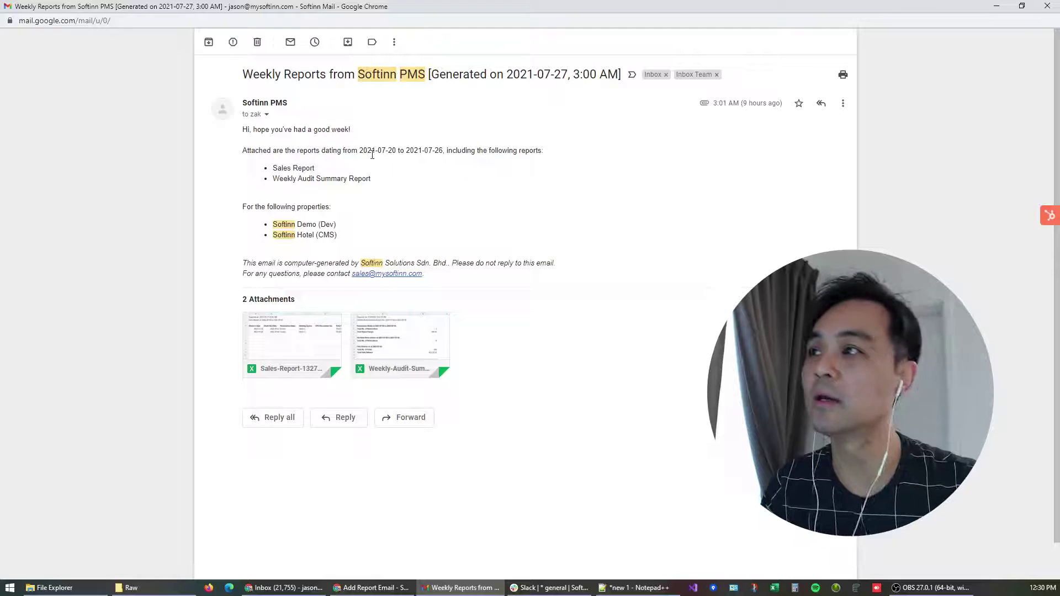
{"action": "mouse_move", "coordinate": [387, 344]}
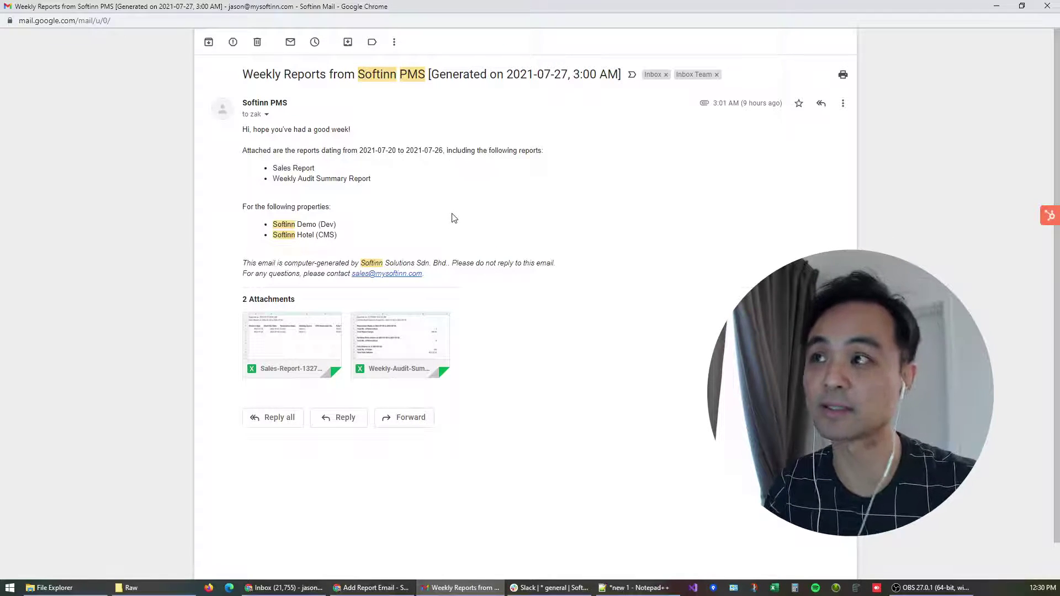
{"action": "left_click", "coordinate": [996, 6]}
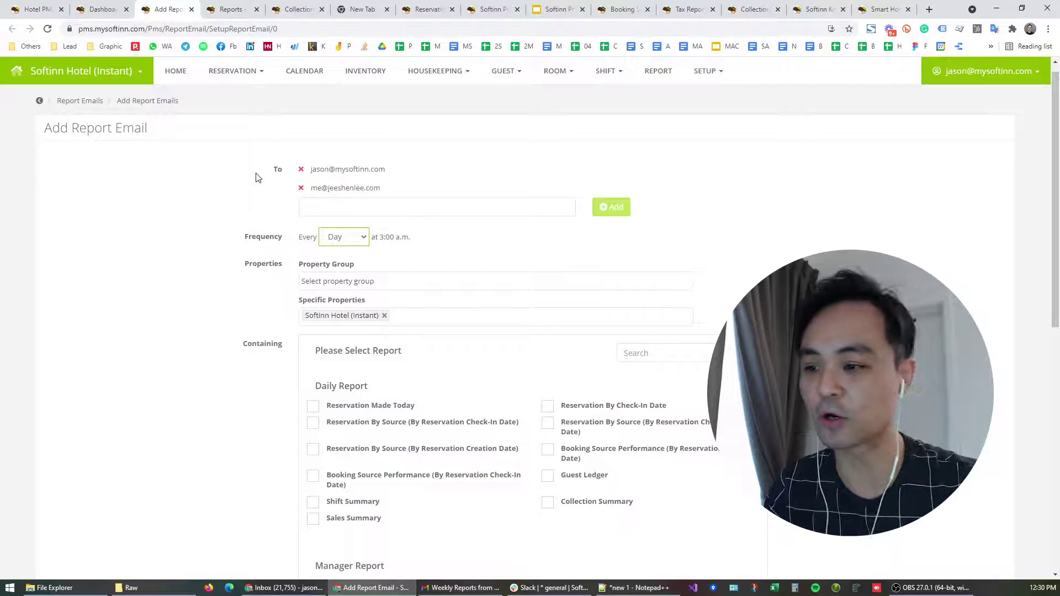
Step: Show the Reports page with the July 2021 room sales chart and available reports
{"action": "left_click", "coordinate": [232, 13]}
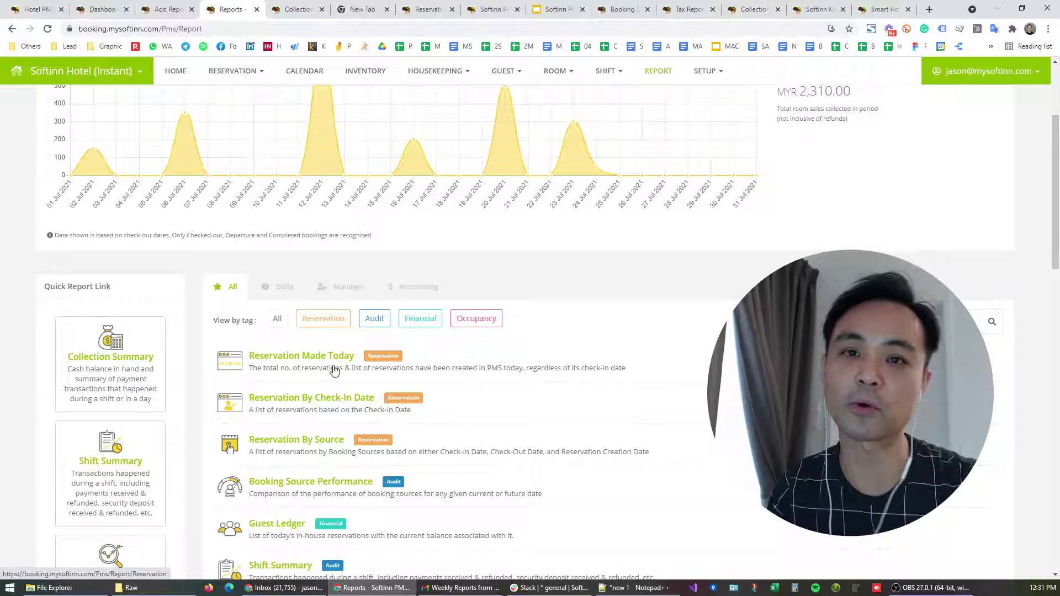
Step: Filter the Collection Summary Report to Internet Account payments for 26 Jul 2021
{"action": "left_click", "coordinate": [287, 15]}
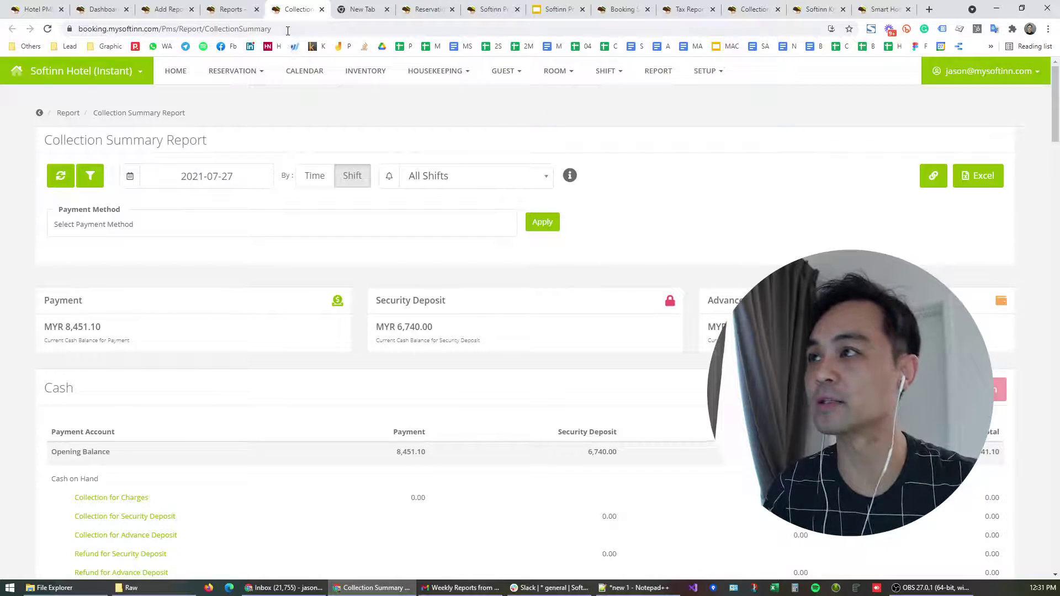
{"action": "left_click_drag", "start_coordinate": [271, 28], "coordinate": [79, 34]}
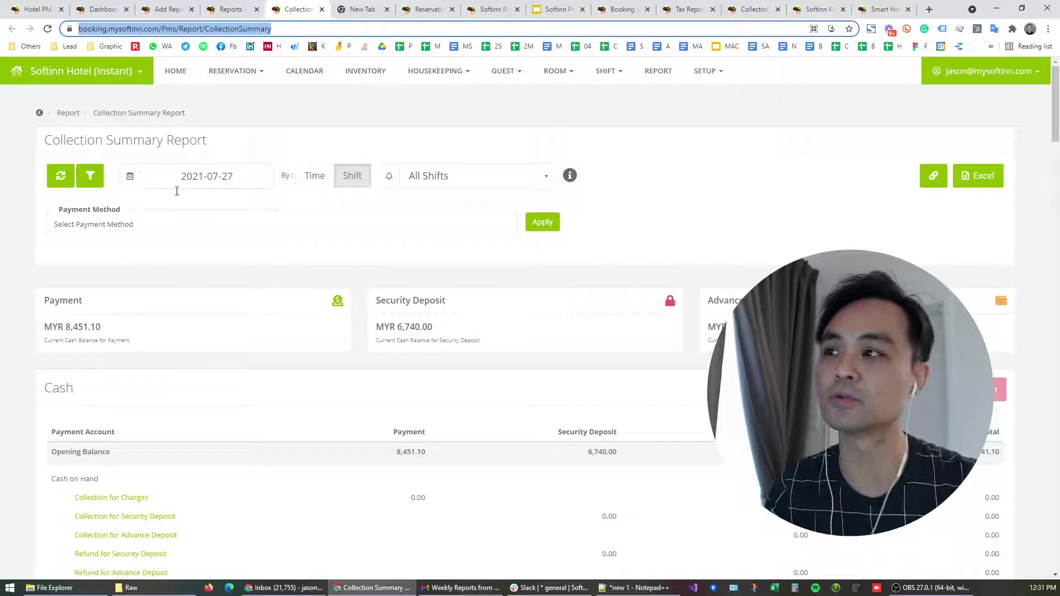
{"action": "left_click", "coordinate": [173, 228]}
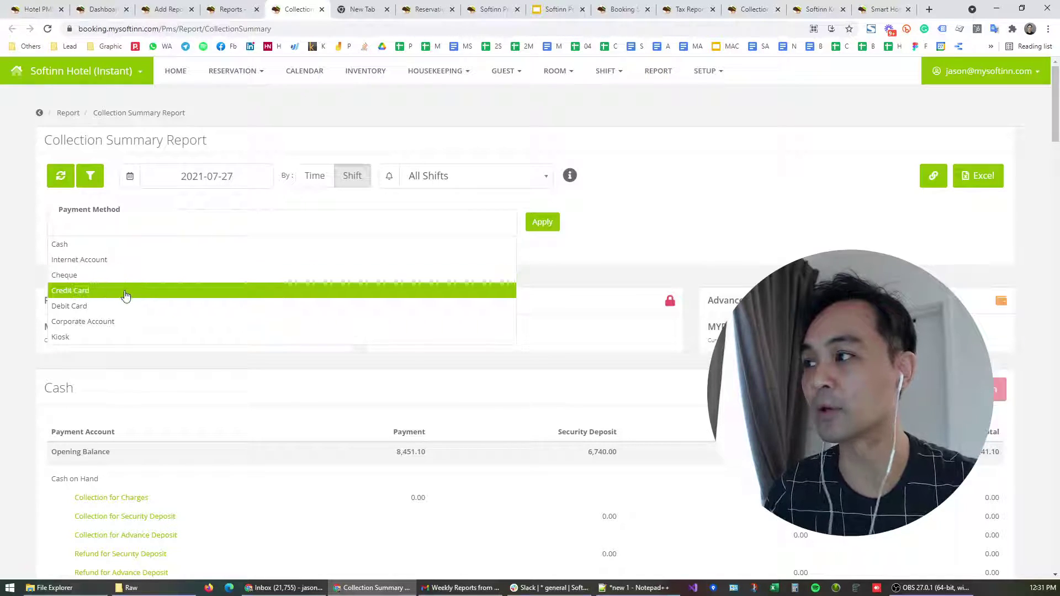
{"action": "left_click", "coordinate": [131, 270]}
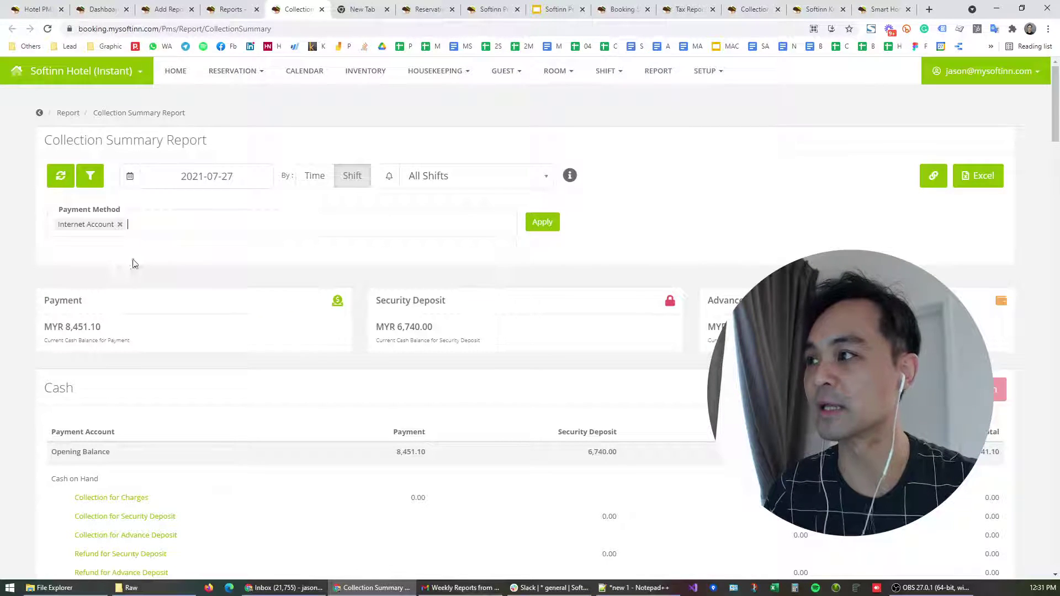
{"action": "left_click", "coordinate": [220, 180]}
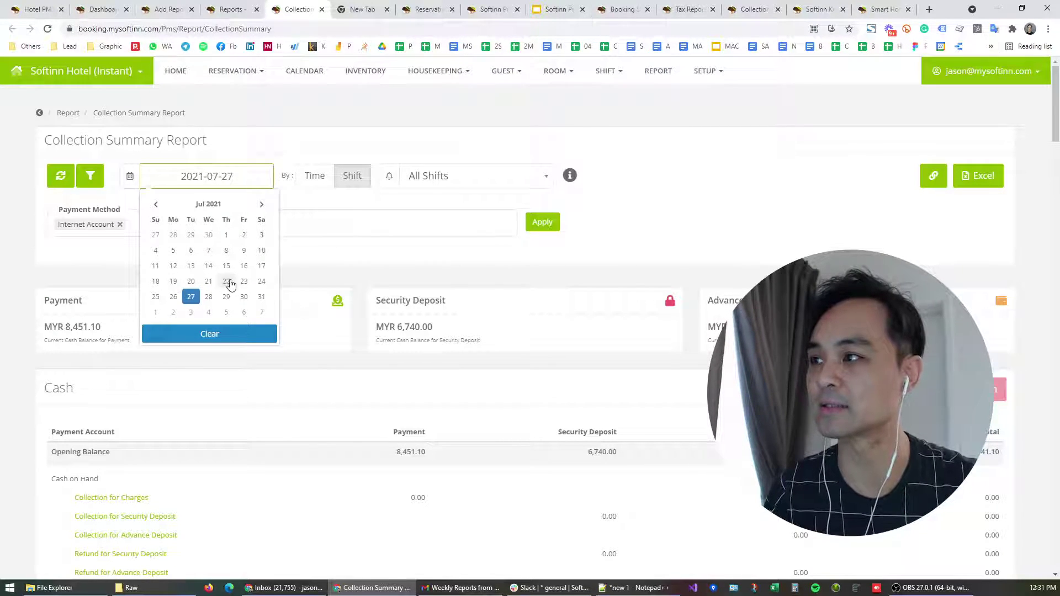
{"action": "left_click", "coordinate": [174, 296]}
{"action": "left_click", "coordinate": [543, 226]}
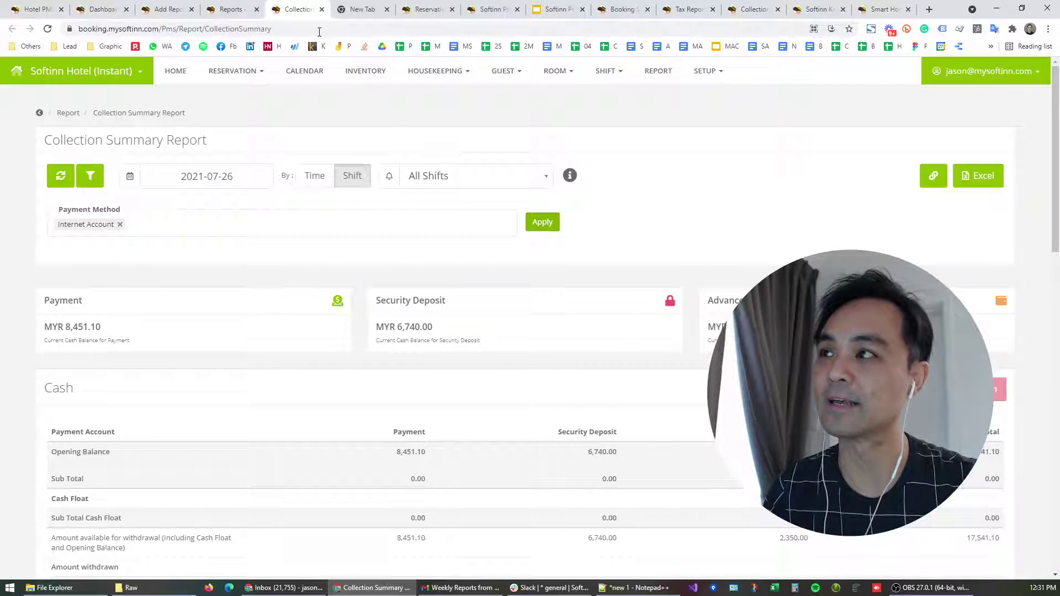
Step: Change the Collection Summary report date to 23 Jul 2021 and apply the filters
{"action": "left_click_drag", "start_coordinate": [271, 28], "coordinate": [73, 33]}
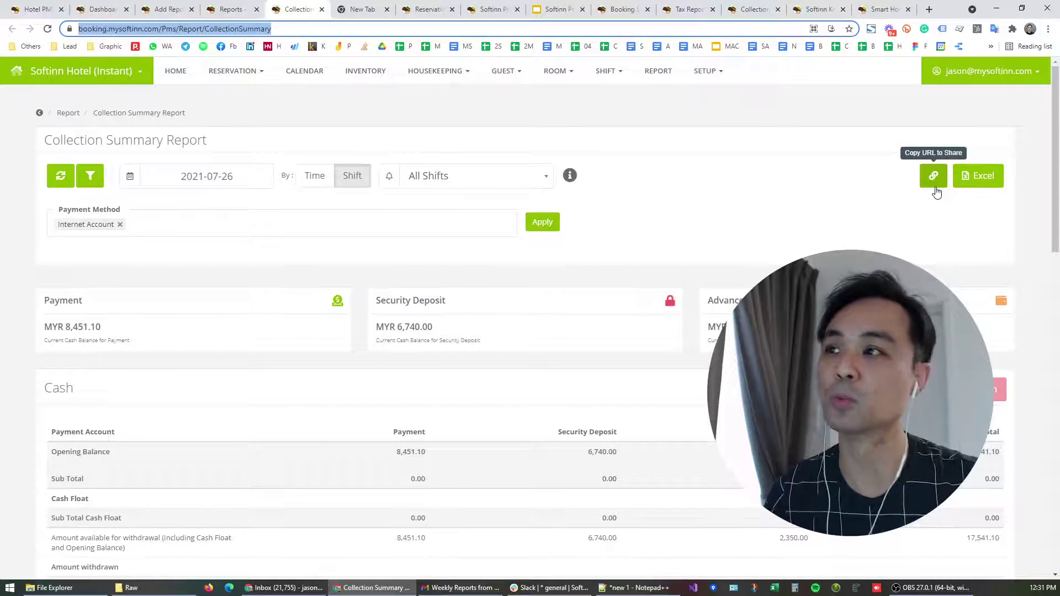
{"action": "left_click", "coordinate": [204, 177]}
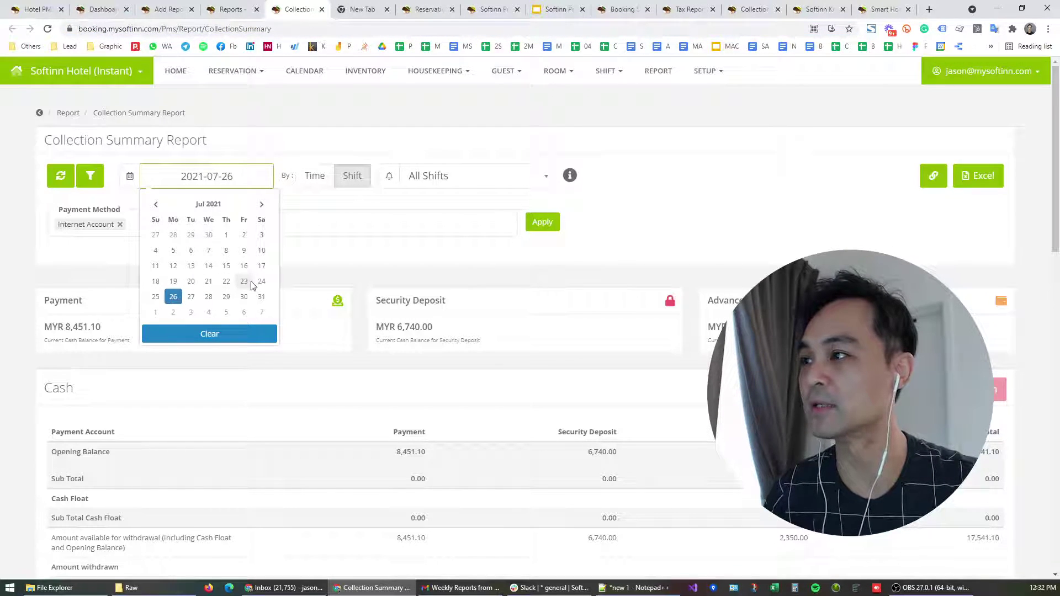
{"action": "left_click", "coordinate": [251, 283]}
{"action": "left_click", "coordinate": [202, 225]}
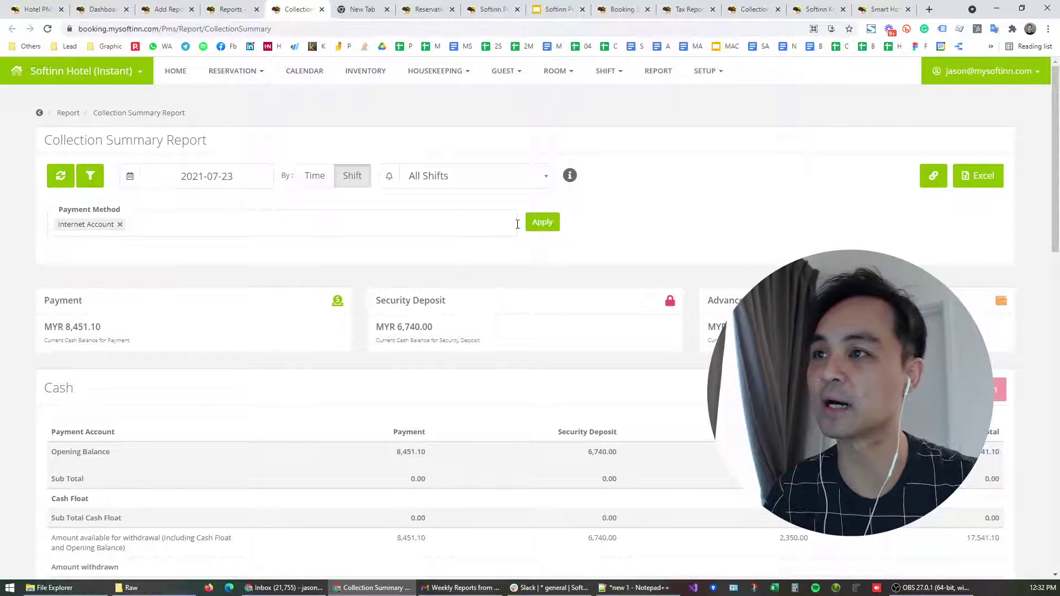
{"action": "left_click", "coordinate": [536, 222]}
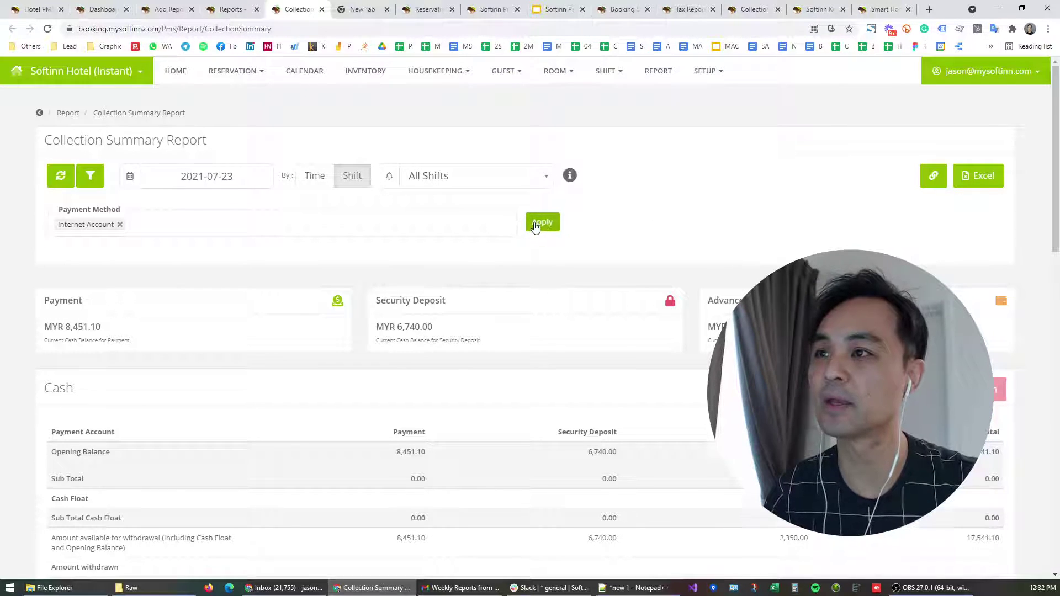
Step: Copy the filtered report's share URL and load it in a new browser tab
{"action": "left_click", "coordinate": [933, 178]}
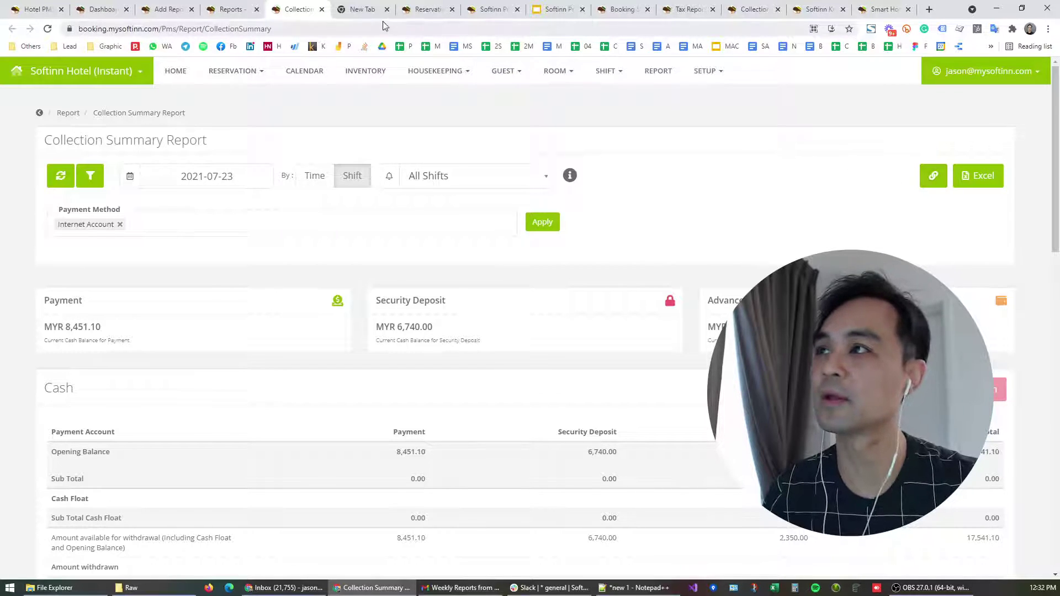
{"action": "left_click", "coordinate": [359, 9]}
{"action": "right_click", "coordinate": [355, 34]}
{"action": "left_click", "coordinate": [386, 120]}
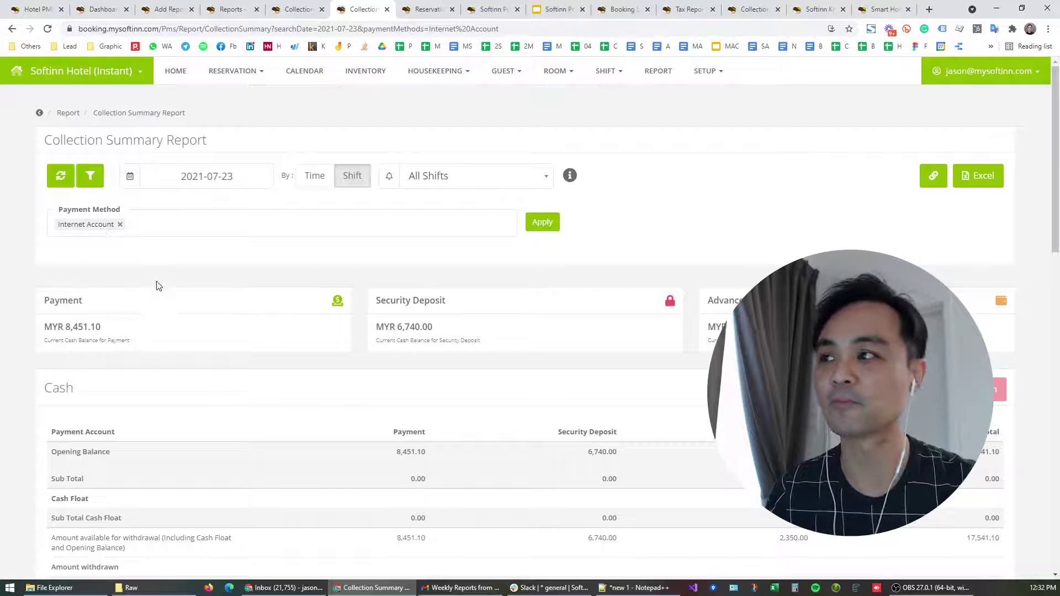
{"action": "scroll", "coordinate": [173, 302], "scroll_direction": "down", "scroll_amount": 1}
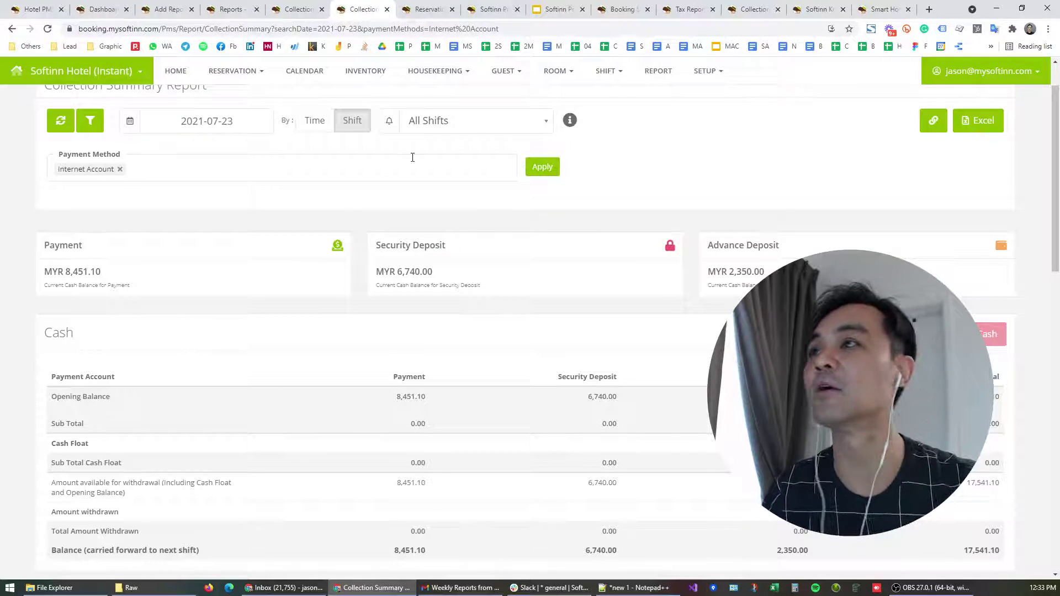
Step: Review the Reservation Made Today report, then move to the v2.79.0 Product Update blog post
{"action": "left_click", "coordinate": [422, 11]}
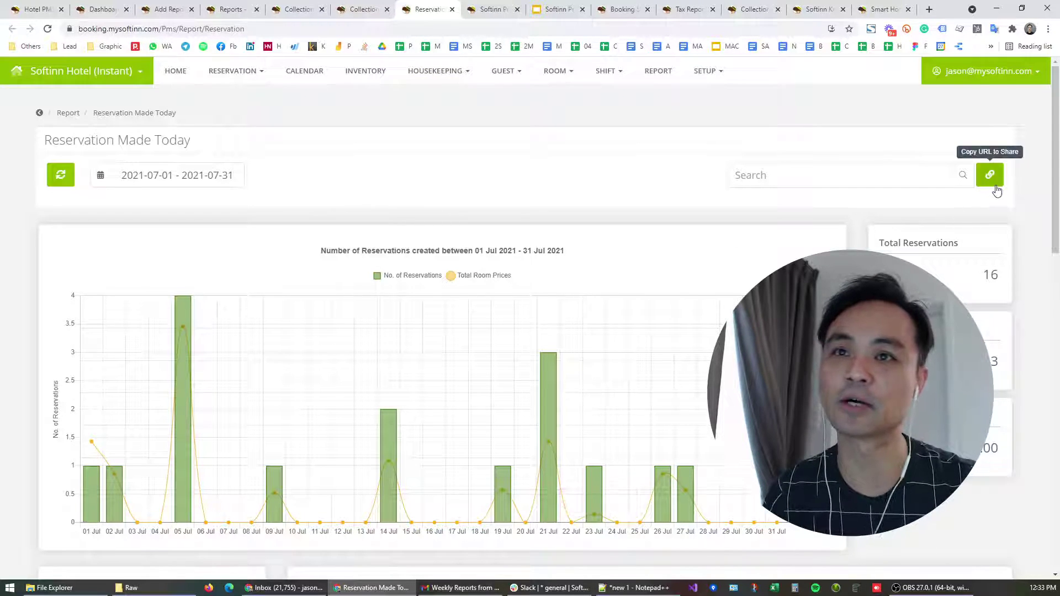
{"action": "scroll", "coordinate": [975, 209], "scroll_direction": "down", "scroll_amount": 3}
{"action": "scroll", "coordinate": [974, 200], "scroll_direction": "up", "scroll_amount": 3}
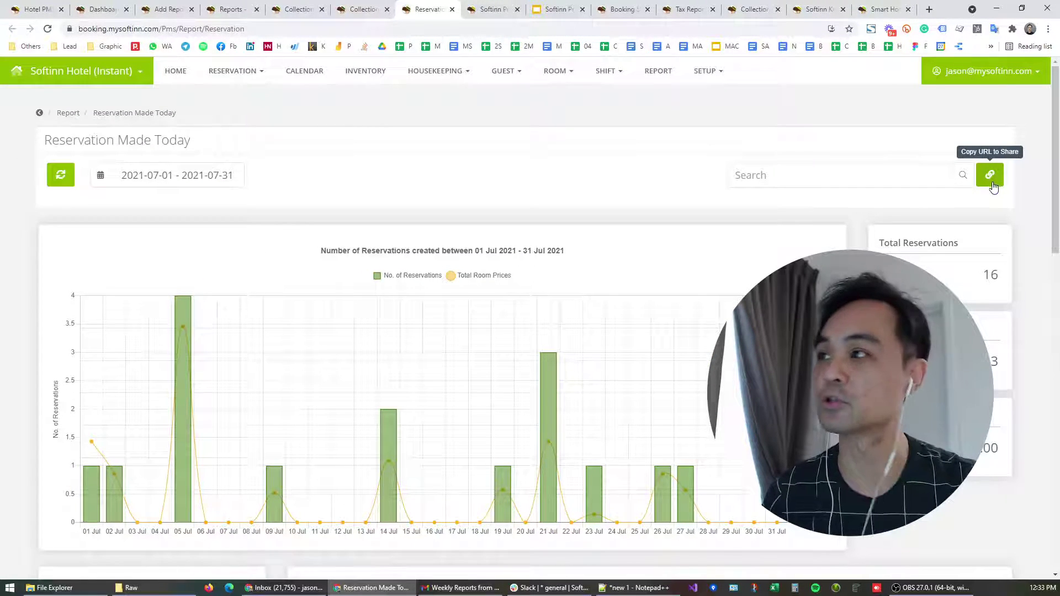
{"action": "scroll", "coordinate": [440, 250], "scroll_direction": "down", "scroll_amount": 1}
{"action": "scroll", "coordinate": [282, 212], "scroll_direction": "up", "scroll_amount": 1}
{"action": "scroll", "coordinate": [310, 267], "scroll_direction": "down", "scroll_amount": 6}
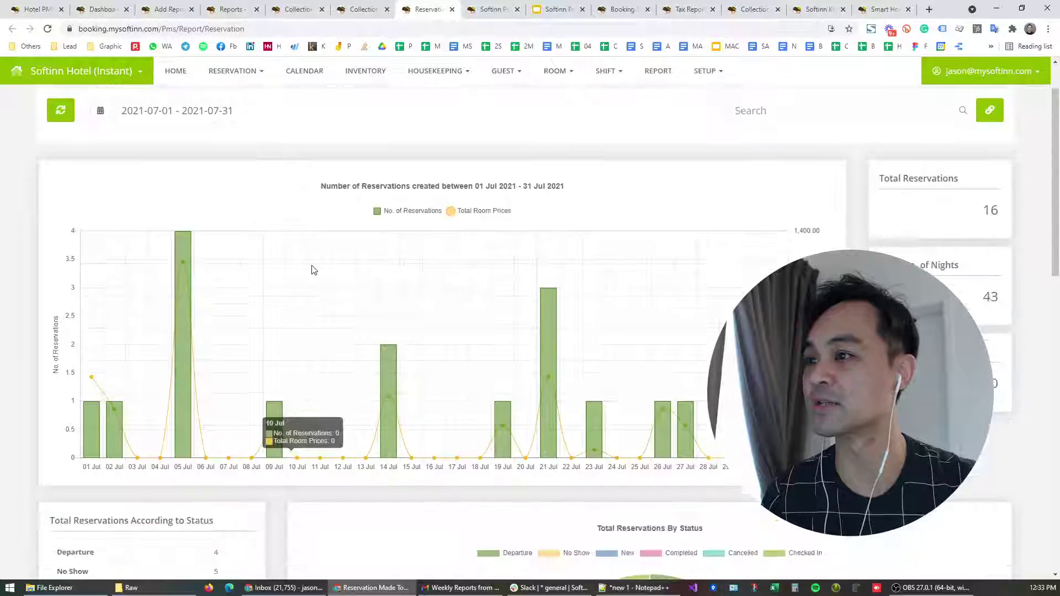
{"action": "scroll", "coordinate": [334, 314], "scroll_direction": "up", "scroll_amount": 5}
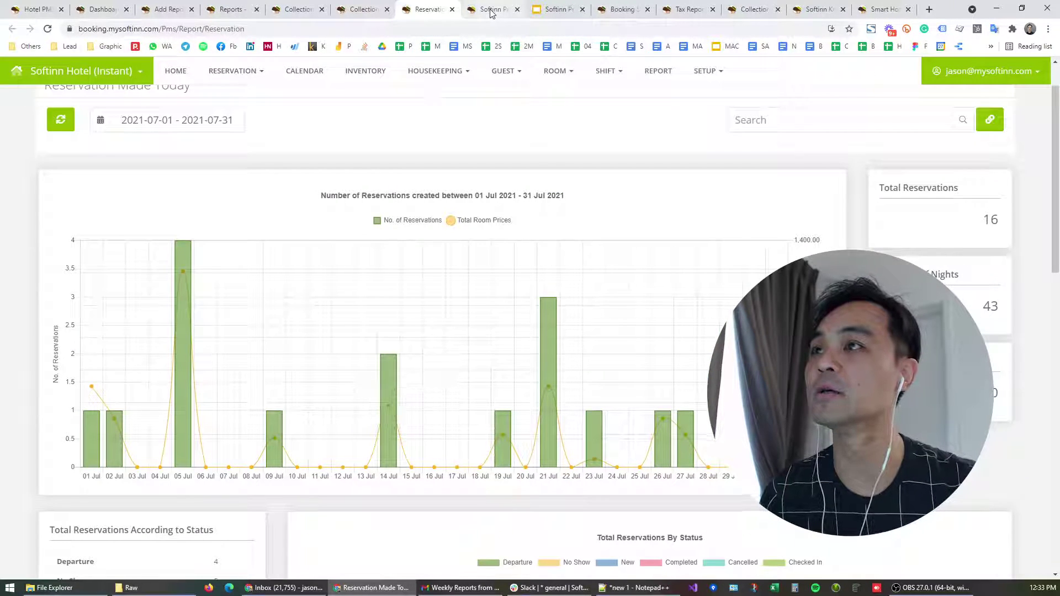
{"action": "left_click", "coordinate": [490, 9]}
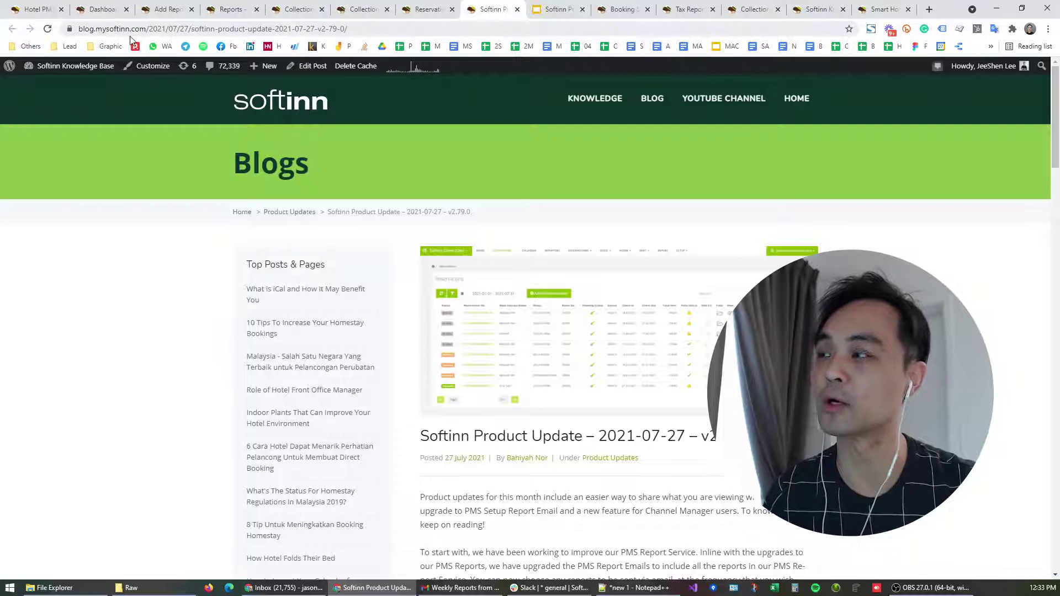
{"action": "scroll", "coordinate": [455, 306], "scroll_direction": "down", "scroll_amount": 6}
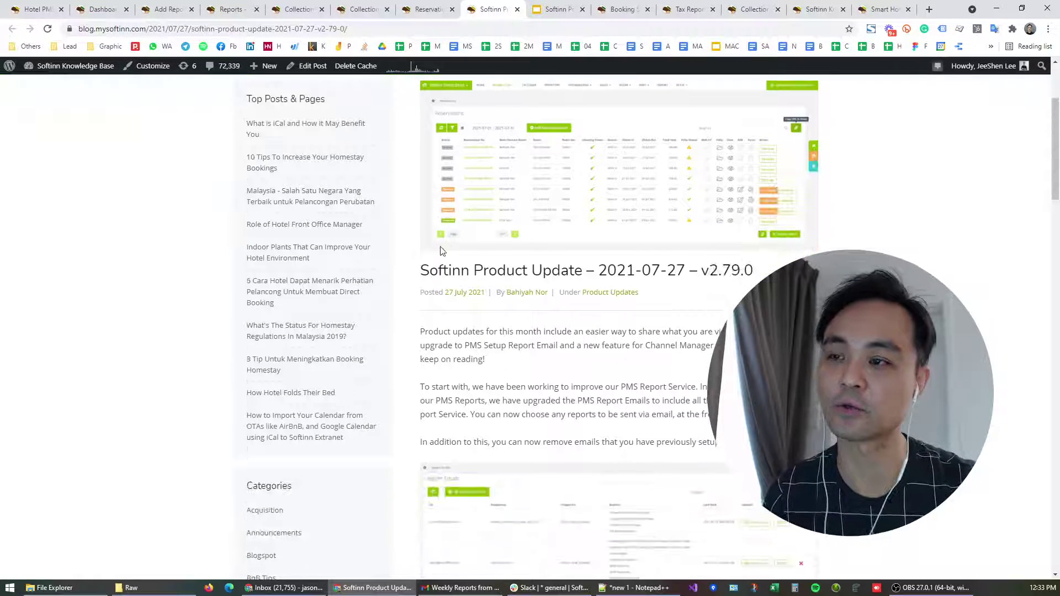
{"action": "scroll", "coordinate": [439, 290], "scroll_direction": "down", "scroll_amount": 3}
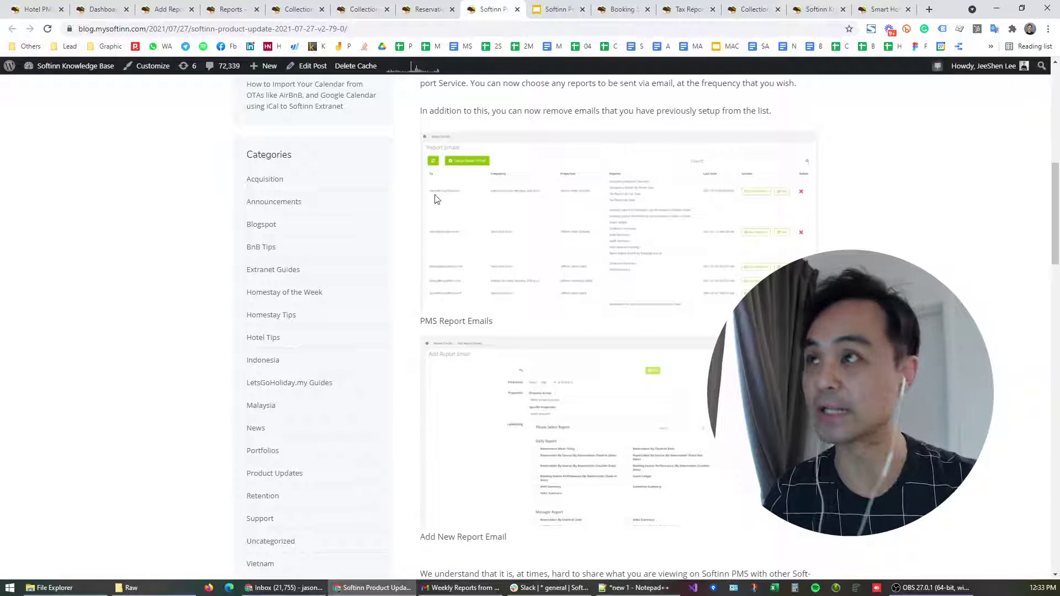
{"action": "scroll", "coordinate": [431, 228], "scroll_direction": "down", "scroll_amount": 1}
{"action": "scroll", "coordinate": [431, 229], "scroll_direction": "down", "scroll_amount": 3}
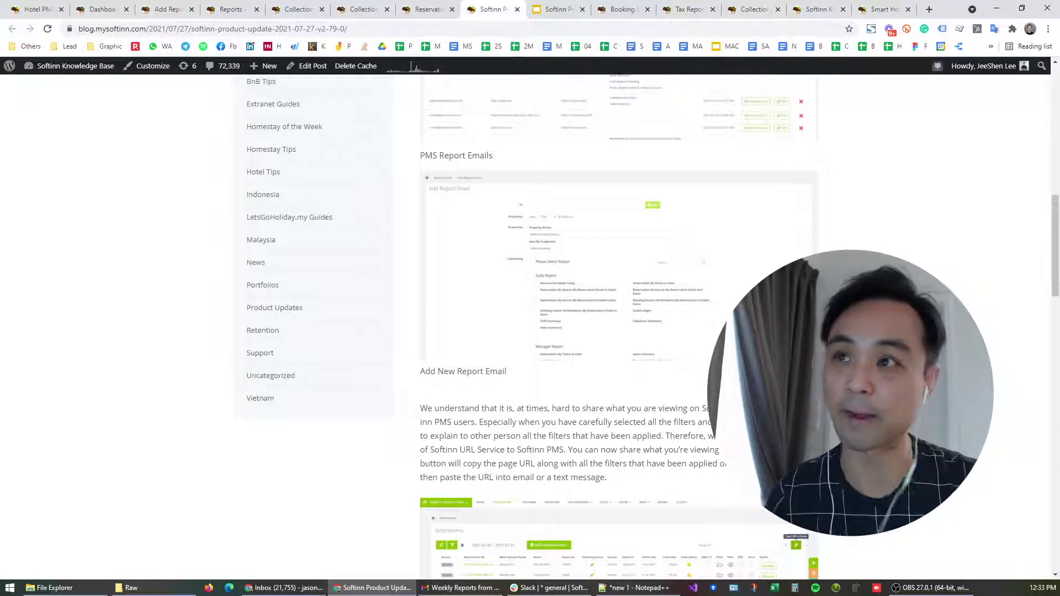
Step: Inspect the Guest Payment text in the OTA Payment Account Mapping deck, then view slide 3
{"action": "left_click", "coordinate": [552, 17]}
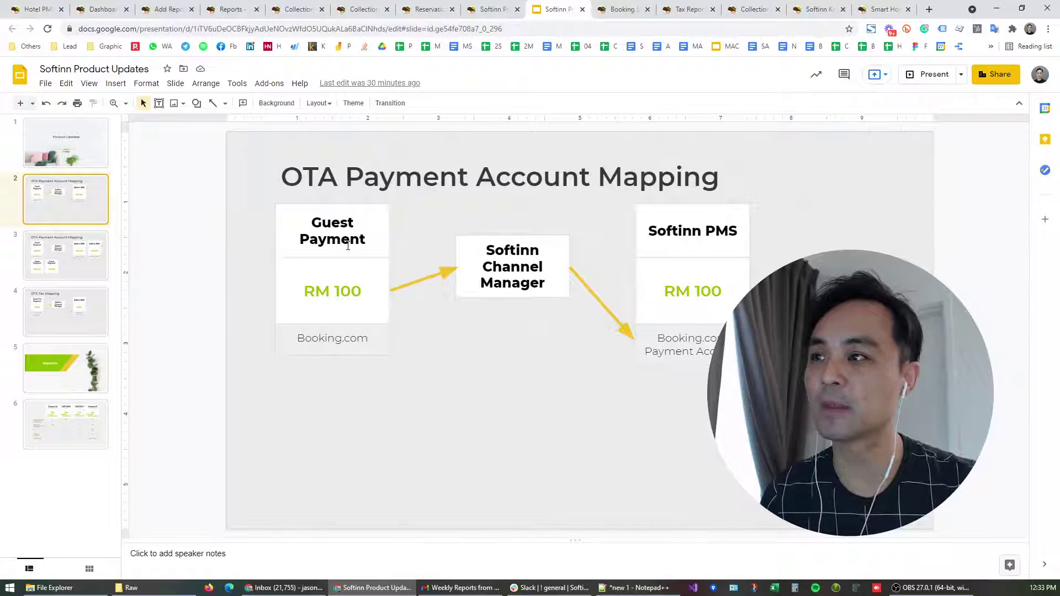
{"action": "left_click_drag", "start_coordinate": [365, 244], "coordinate": [312, 222]}
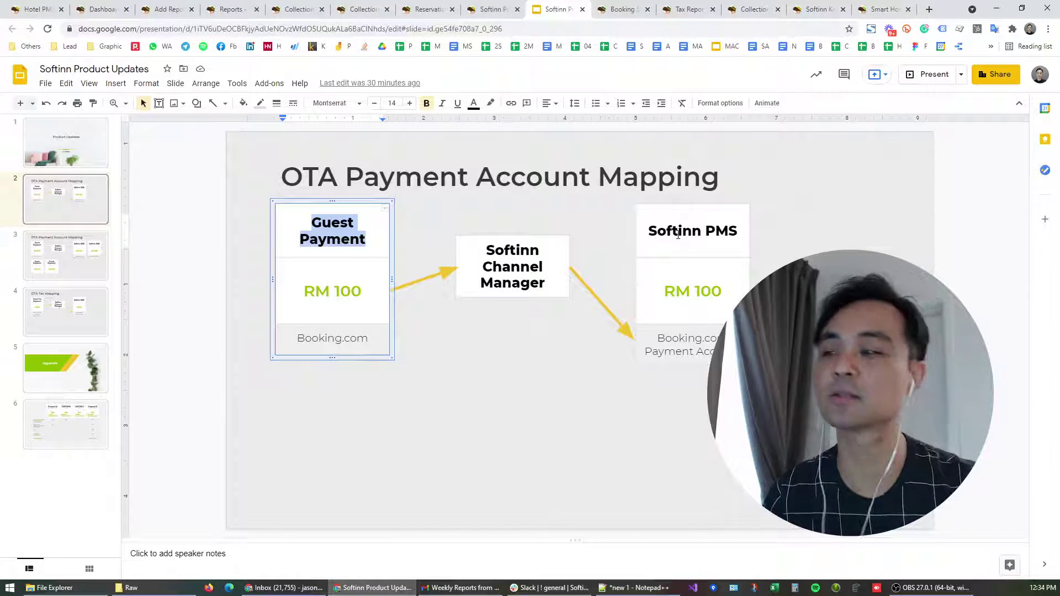
{"action": "left_click", "coordinate": [558, 356]}
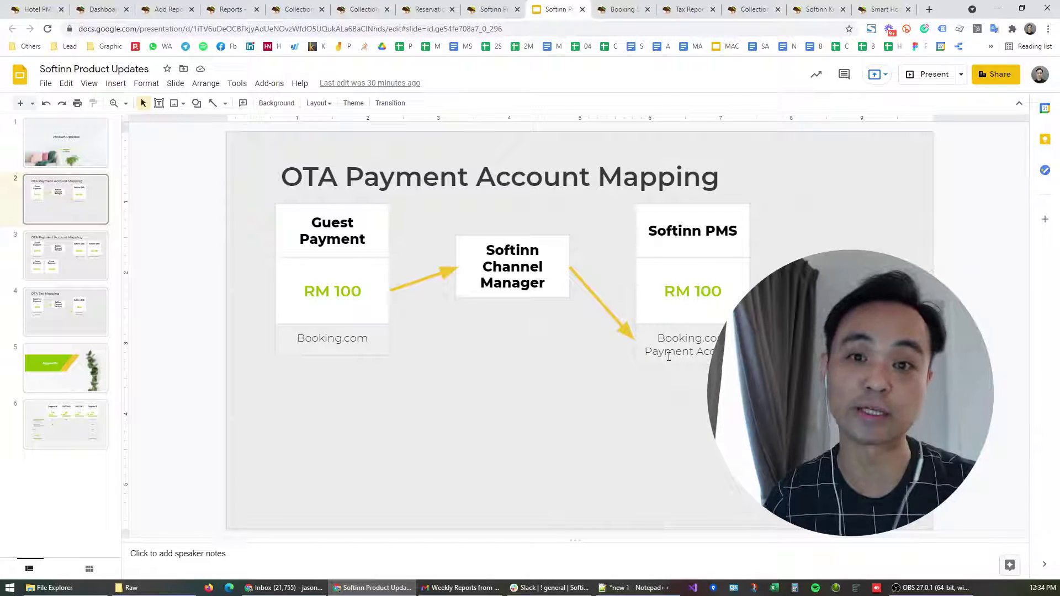
{"action": "left_click", "coordinate": [75, 250]}
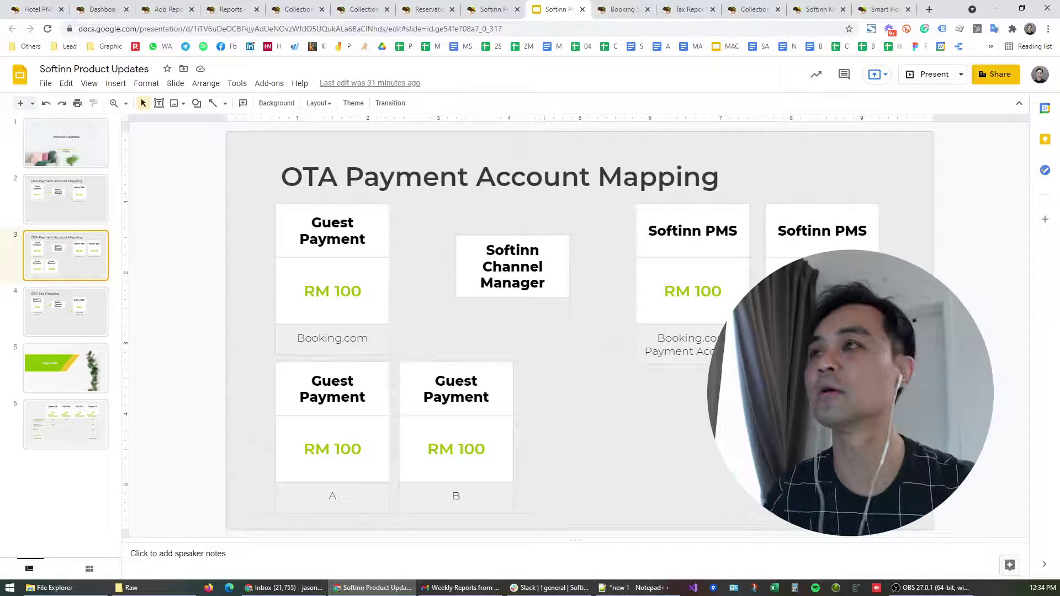
Step: Bring up Booking Source setup and scroll to Payment Account Setup for Channel Manager
{"action": "left_click", "coordinate": [622, 9]}
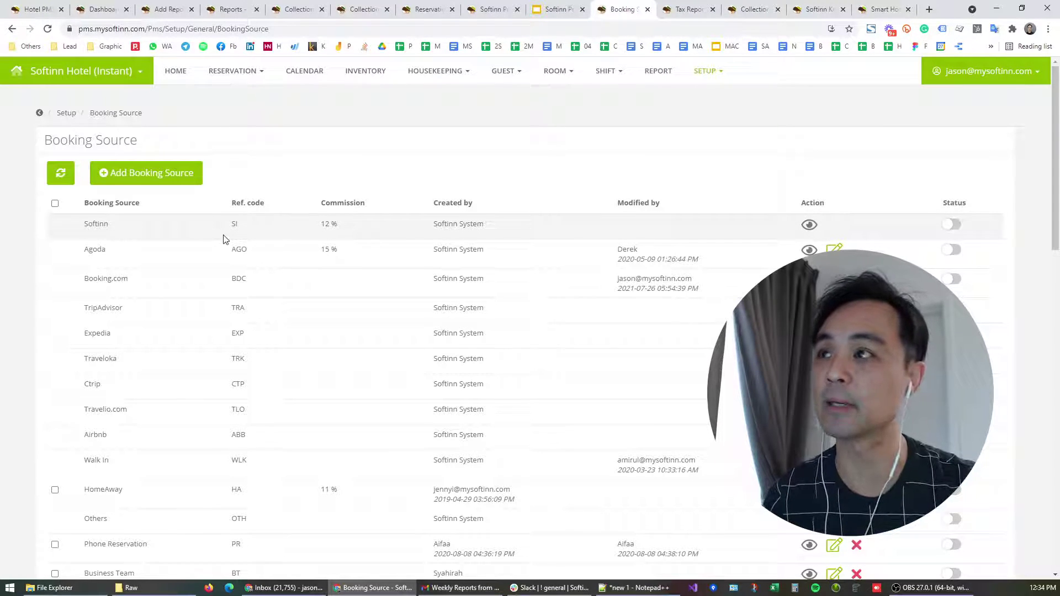
{"action": "left_click", "coordinate": [705, 70]}
{"action": "mouse_move", "coordinate": [722, 124]}
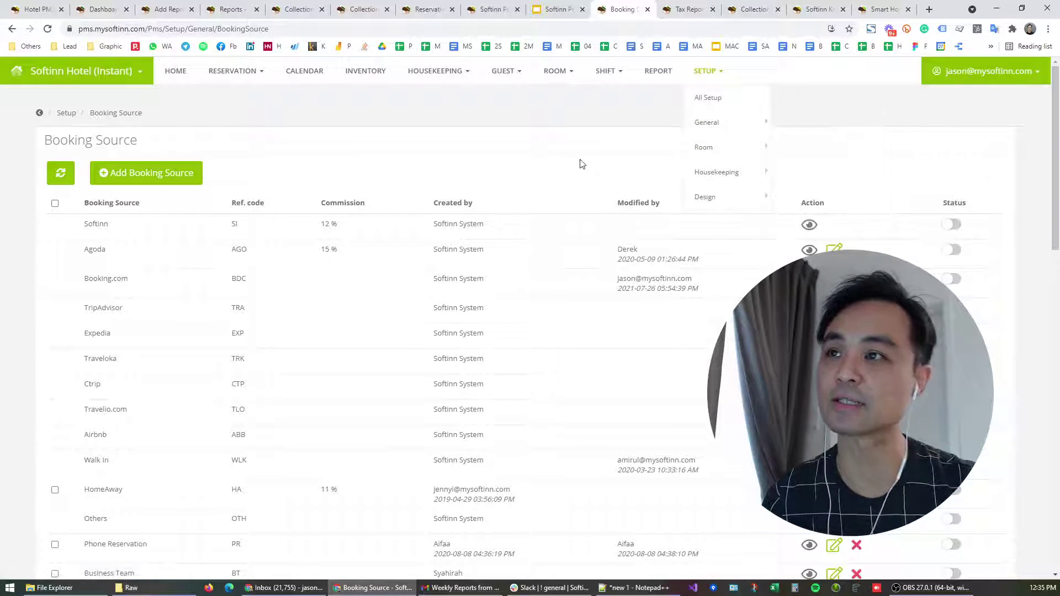
{"action": "scroll", "coordinate": [301, 221], "scroll_direction": "down", "scroll_amount": 2}
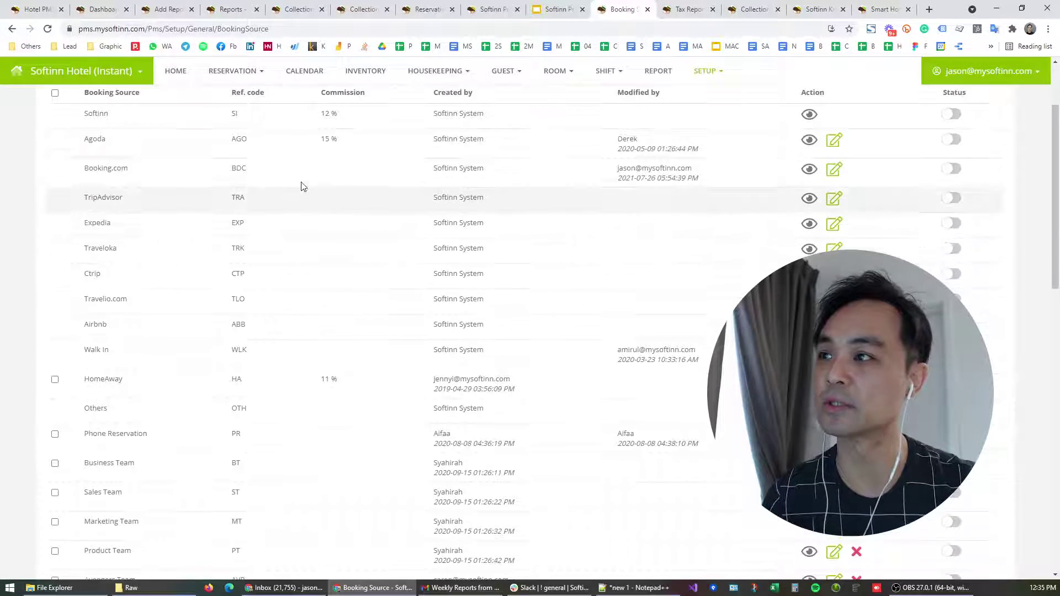
{"action": "scroll", "coordinate": [270, 259], "scroll_direction": "down", "scroll_amount": 3}
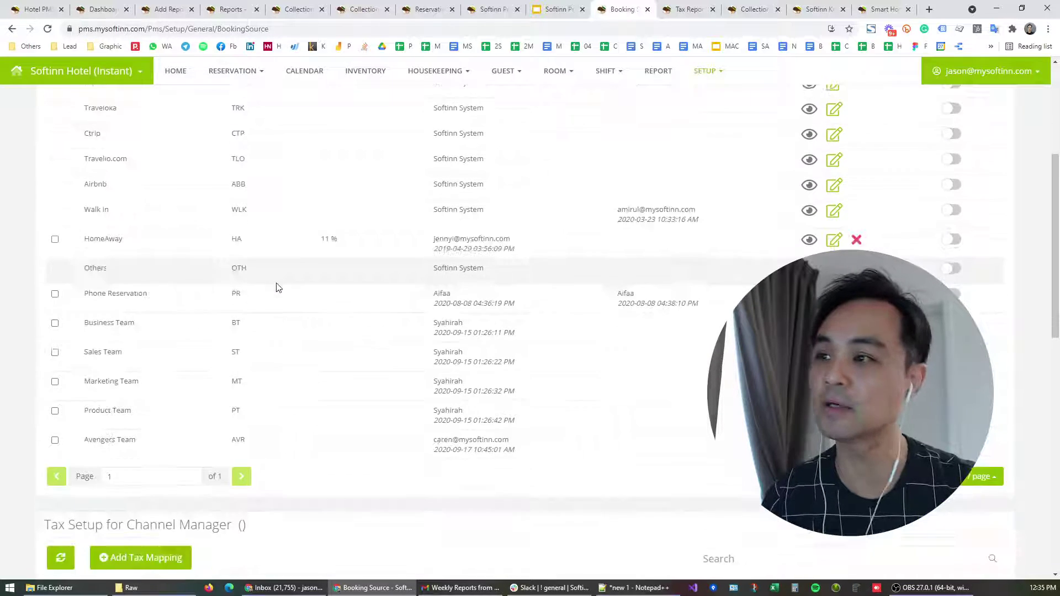
{"action": "scroll", "coordinate": [278, 289], "scroll_direction": "down", "scroll_amount": 6}
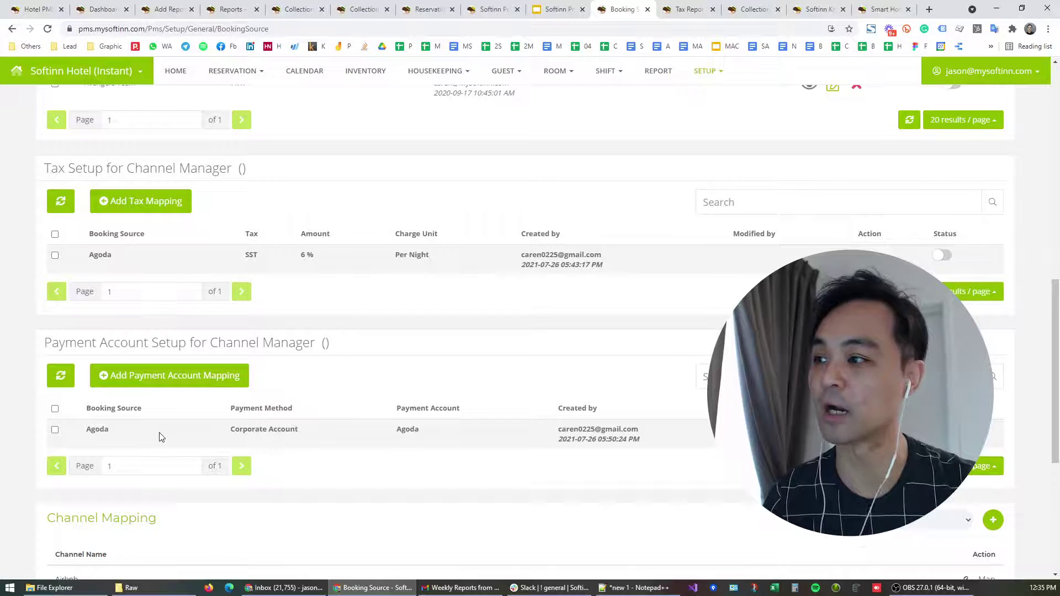
Step: Map booking source Booking.com with Corporate Account method to payment account Booking.com
{"action": "left_click", "coordinate": [171, 386]}
{"action": "left_click", "coordinate": [546, 166]}
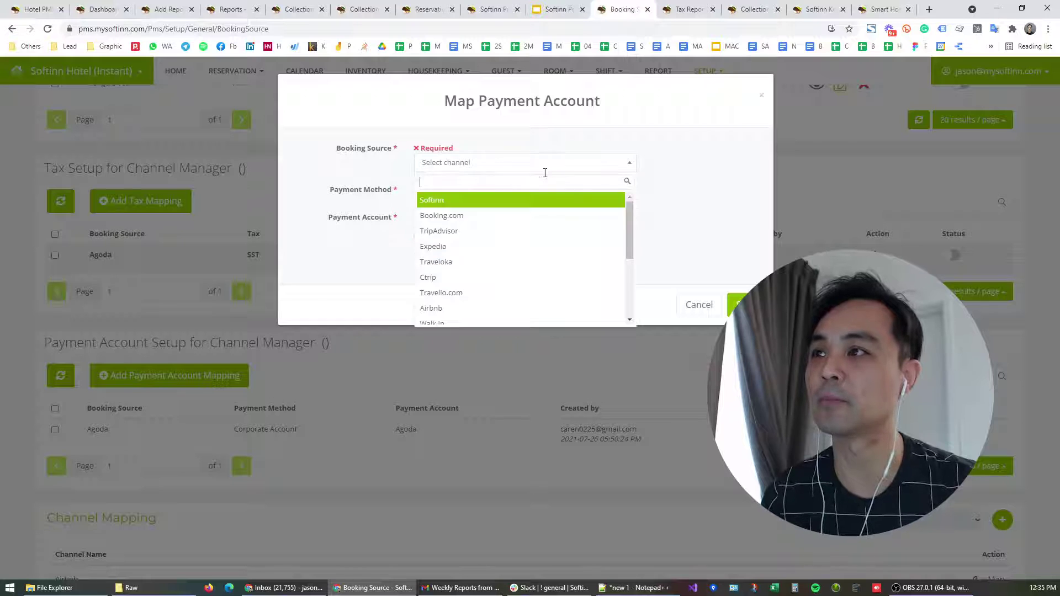
{"action": "left_click", "coordinate": [461, 223]}
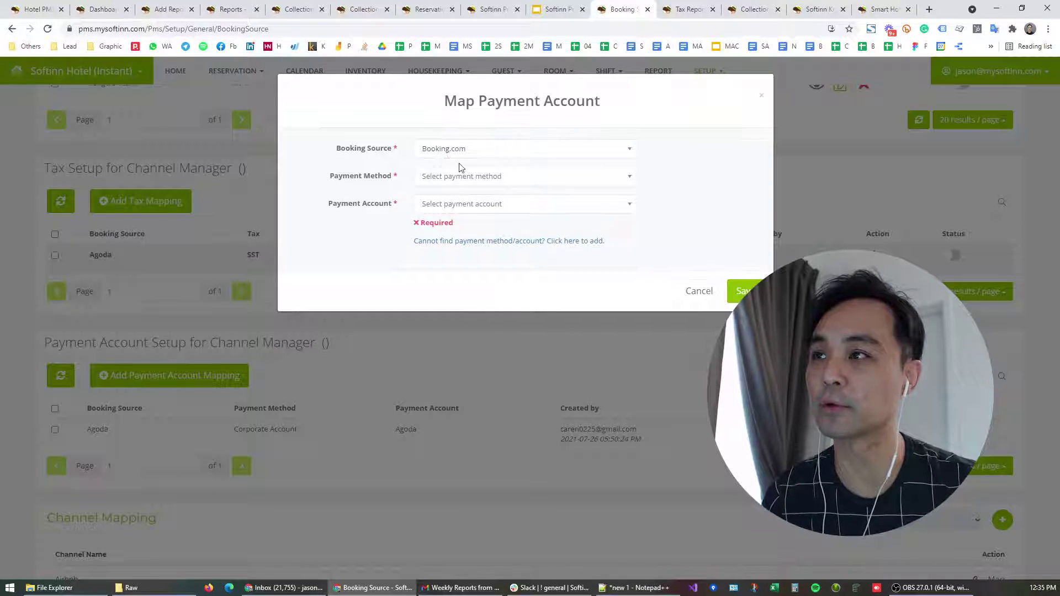
{"action": "left_click", "coordinate": [476, 175]}
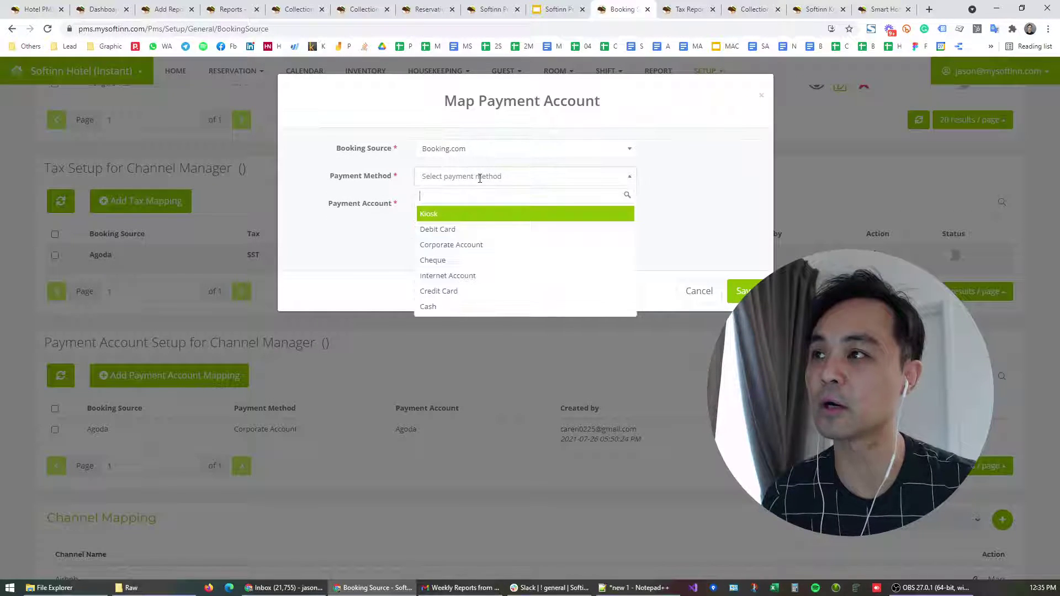
{"action": "left_click", "coordinate": [480, 246]}
{"action": "left_click", "coordinate": [488, 205]}
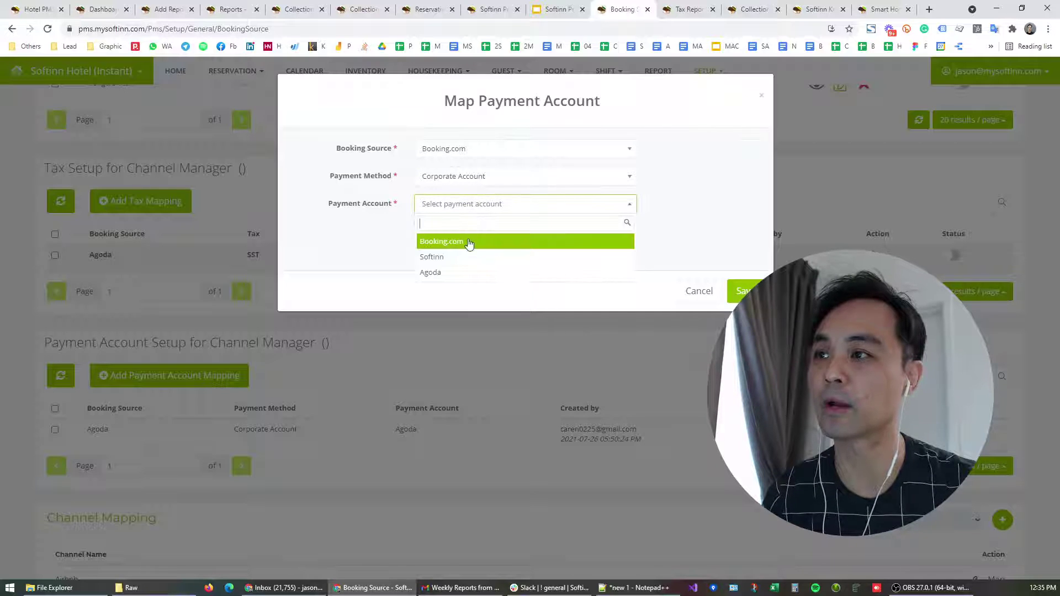
{"action": "left_click", "coordinate": [463, 241]}
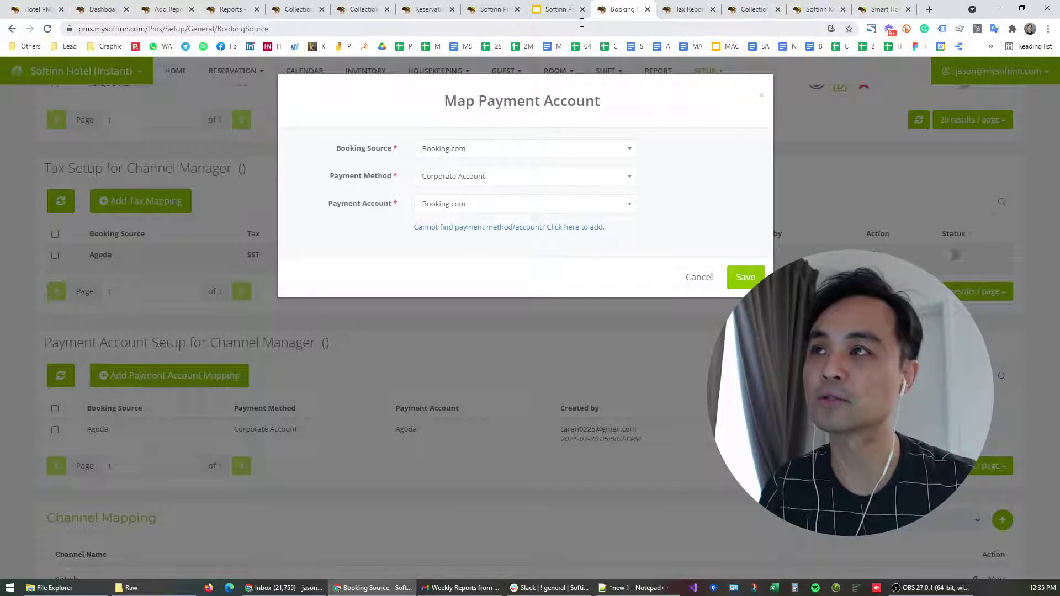
Step: Move from the update slides and Tax Report to the Collection Summary Report
{"action": "left_click", "coordinate": [557, 10]}
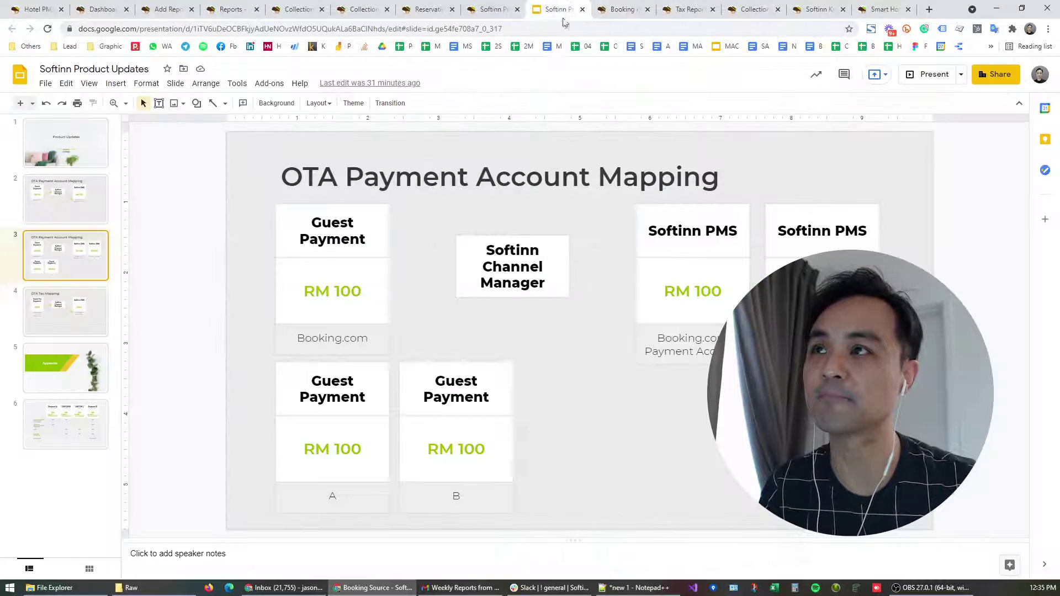
{"action": "left_click", "coordinate": [672, 11]}
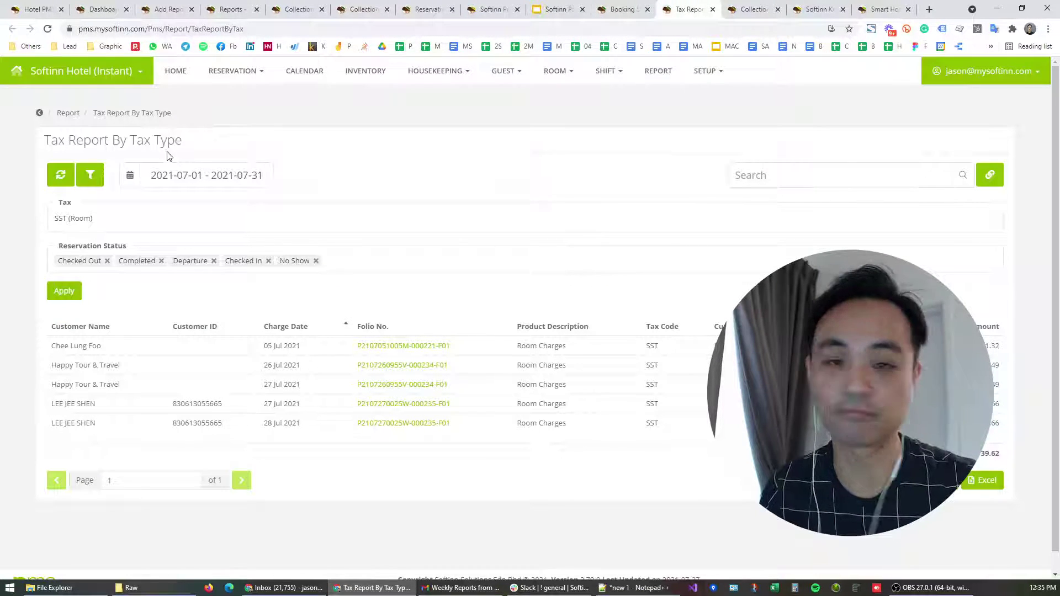
{"action": "left_click", "coordinate": [743, 11]}
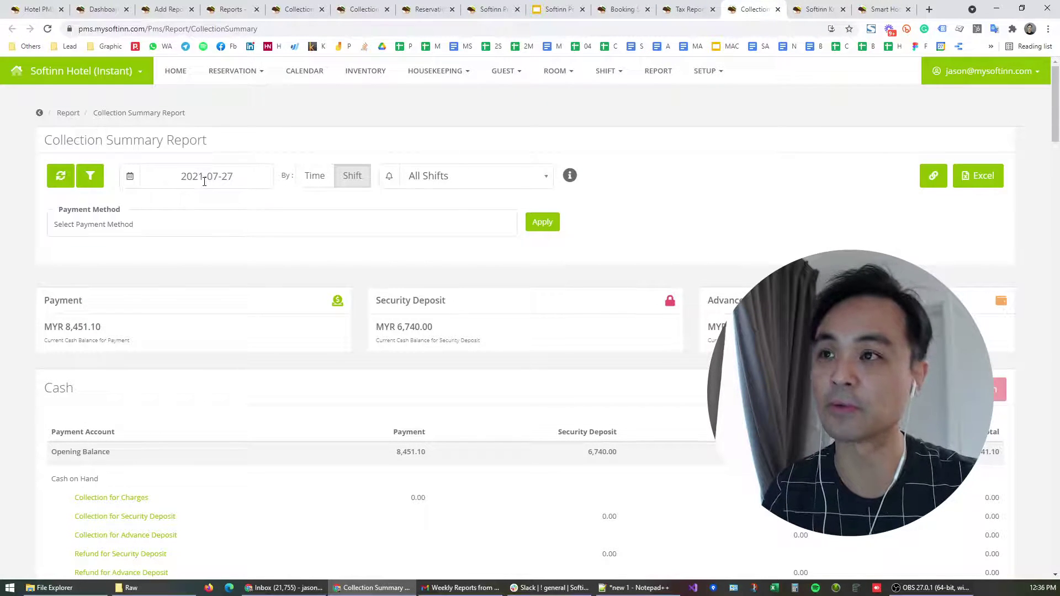
Step: Scroll the Collection Summary to the Agoda corporate account, then return to the Tax Report By Tax Type
{"action": "scroll", "coordinate": [221, 337], "scroll_direction": "down", "scroll_amount": 1}
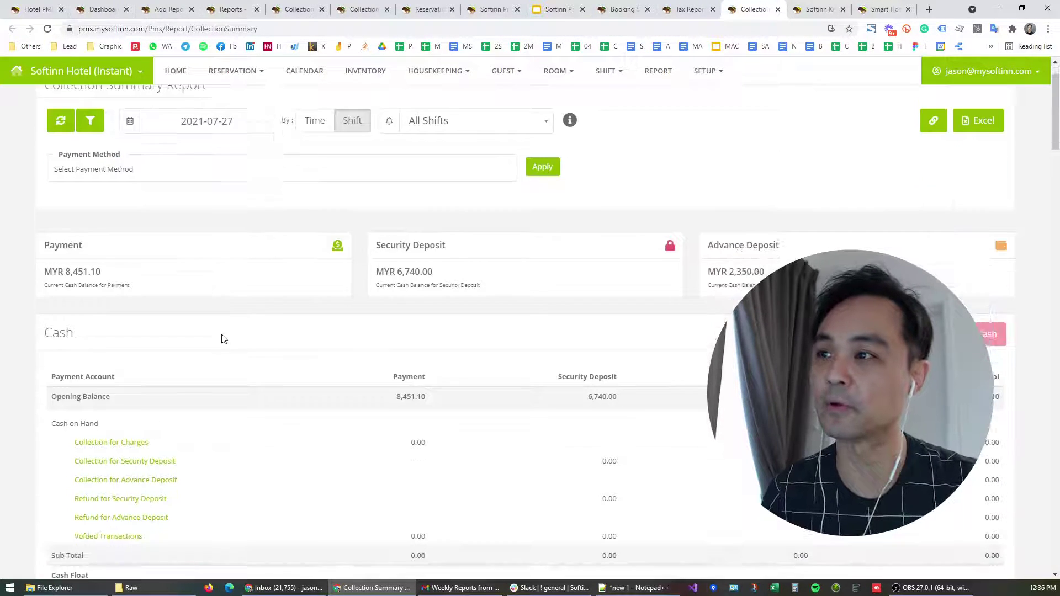
{"action": "scroll", "coordinate": [270, 264], "scroll_direction": "down", "scroll_amount": 3}
{"action": "scroll", "coordinate": [217, 217], "scroll_direction": "up", "scroll_amount": 3}
{"action": "scroll", "coordinate": [257, 308], "scroll_direction": "down", "scroll_amount": 10}
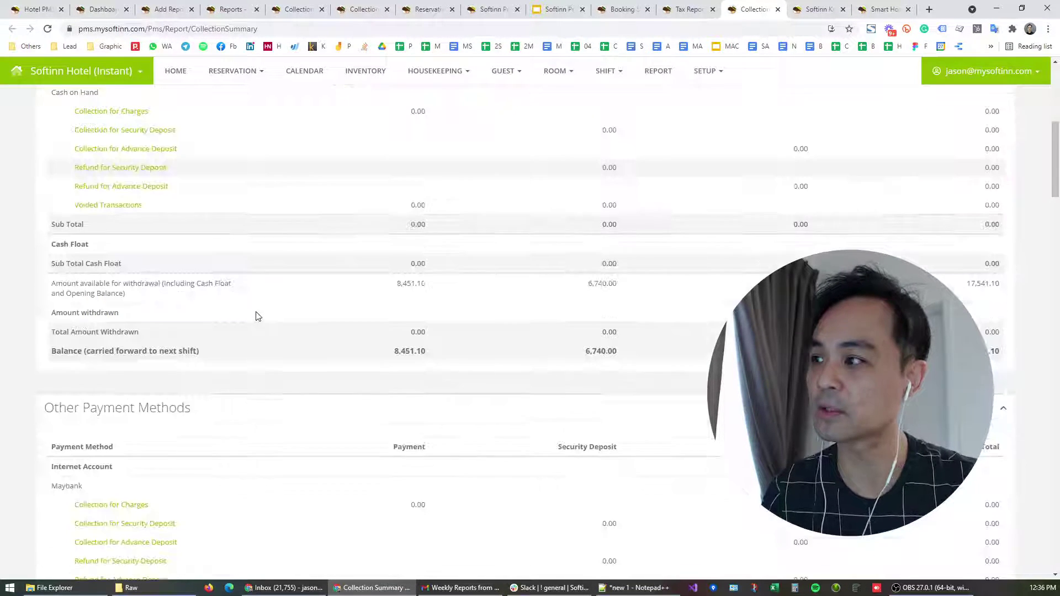
{"action": "scroll", "coordinate": [199, 315], "scroll_direction": "down", "scroll_amount": 1}
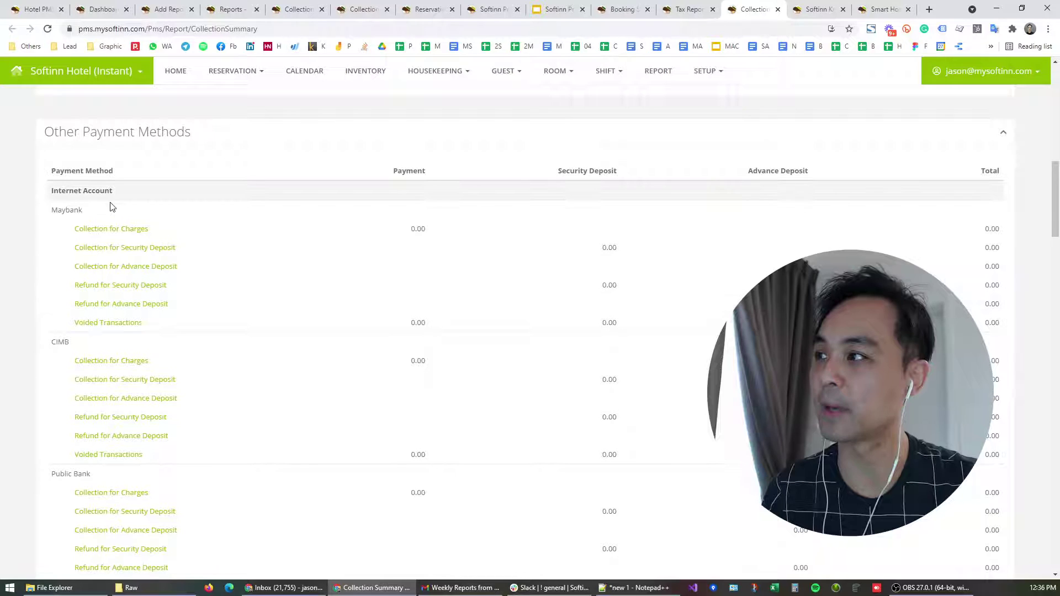
{"action": "scroll", "coordinate": [76, 282], "scroll_direction": "down", "scroll_amount": 3}
{"action": "scroll", "coordinate": [71, 309], "scroll_direction": "down", "scroll_amount": 9}
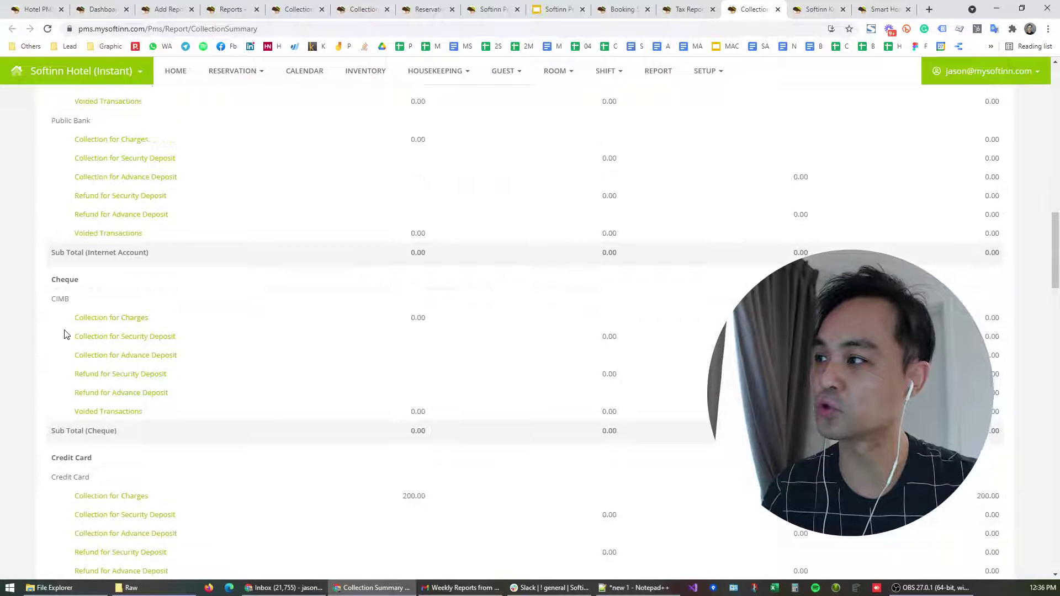
{"action": "scroll", "coordinate": [66, 320], "scroll_direction": "down", "scroll_amount": 6}
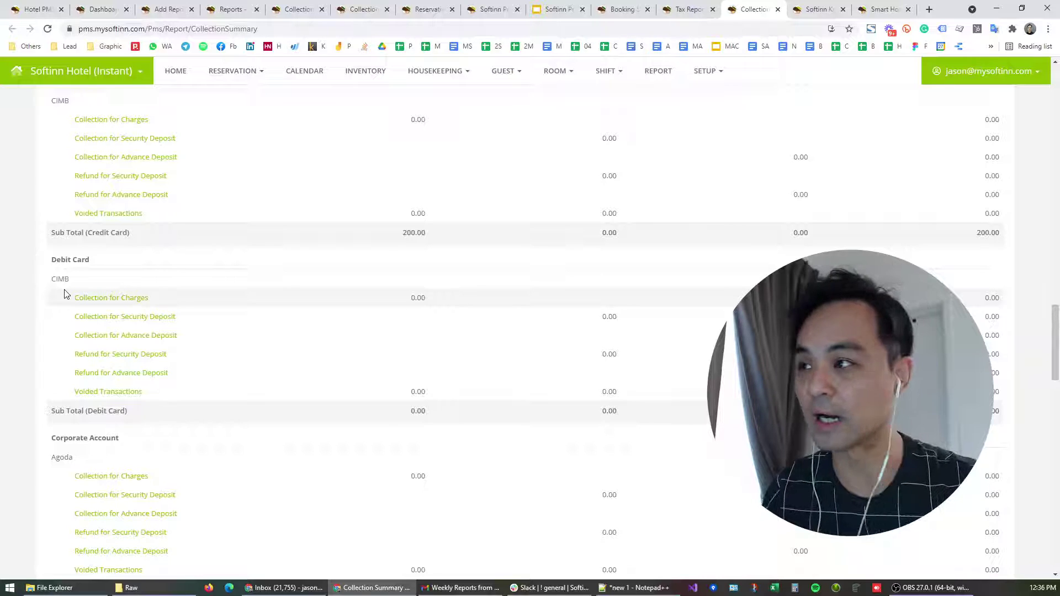
{"action": "scroll", "coordinate": [64, 289], "scroll_direction": "down", "scroll_amount": 4}
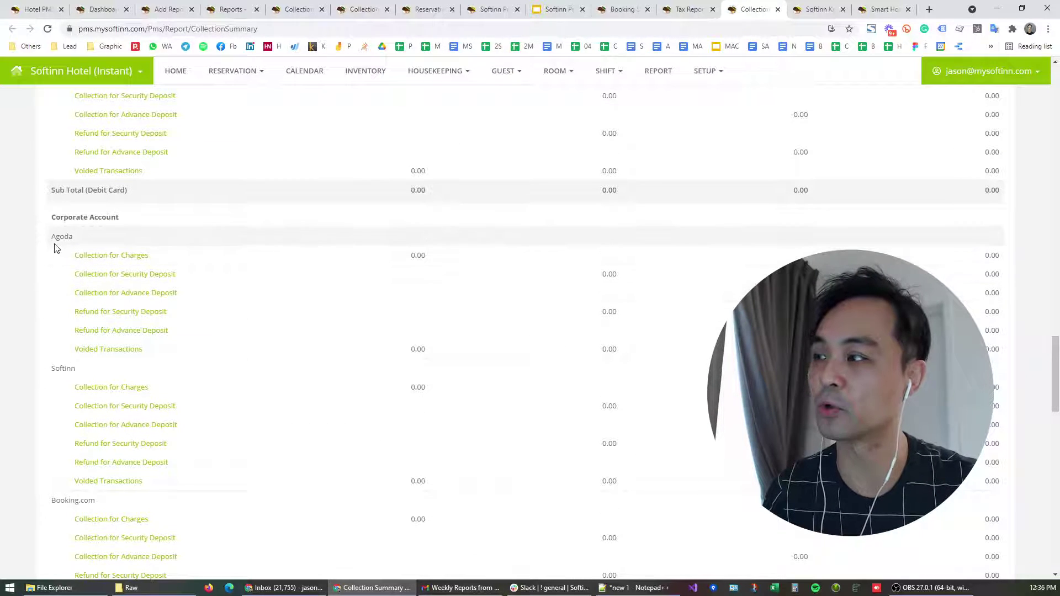
{"action": "left_click_drag", "start_coordinate": [81, 239], "coordinate": [51, 237]}
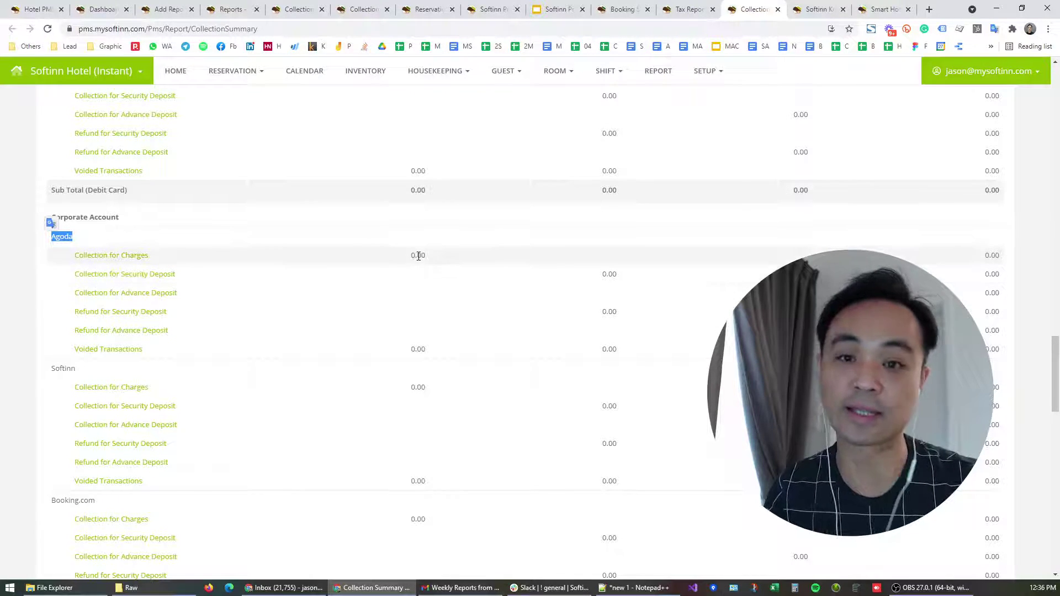
{"action": "left_click", "coordinate": [683, 9]}
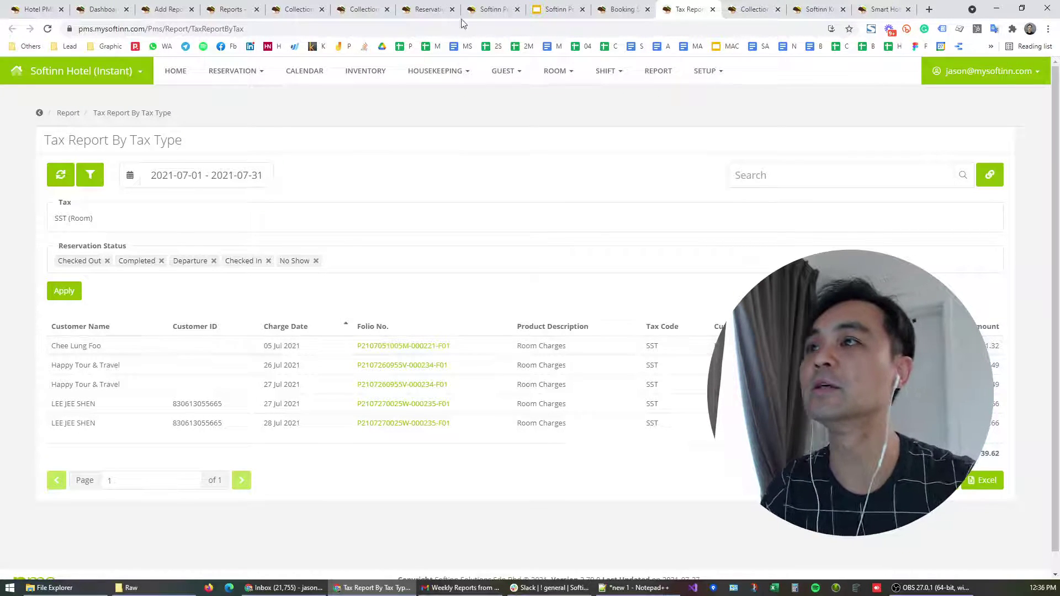
Step: Show the OTA Tax Mapping slide, then the OTA Payment Account Mapping slide
{"action": "left_click", "coordinate": [554, 9]}
{"action": "left_click", "coordinate": [75, 316]}
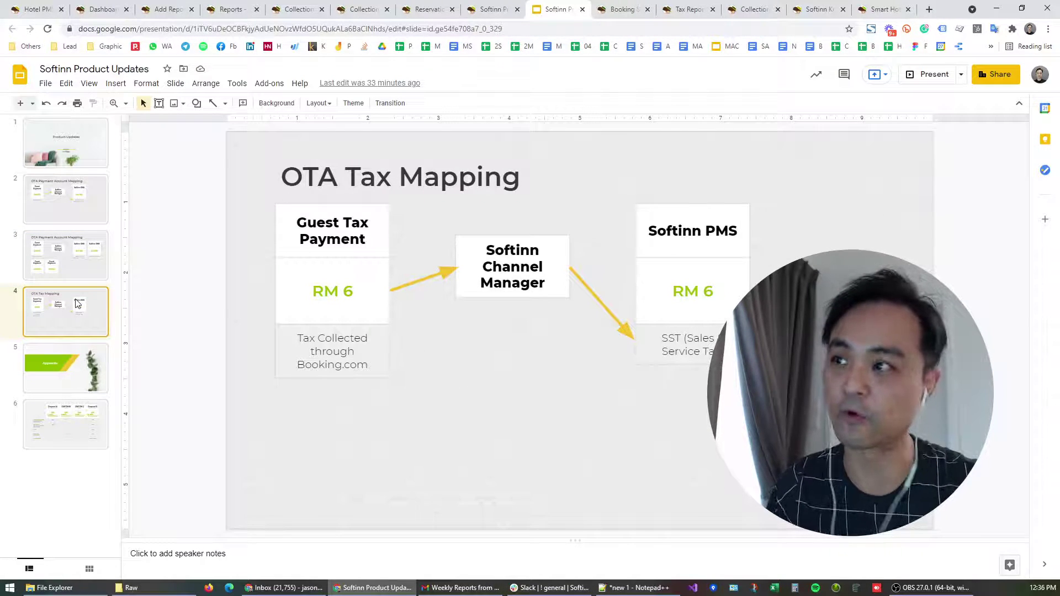
{"action": "left_click", "coordinate": [59, 210]}
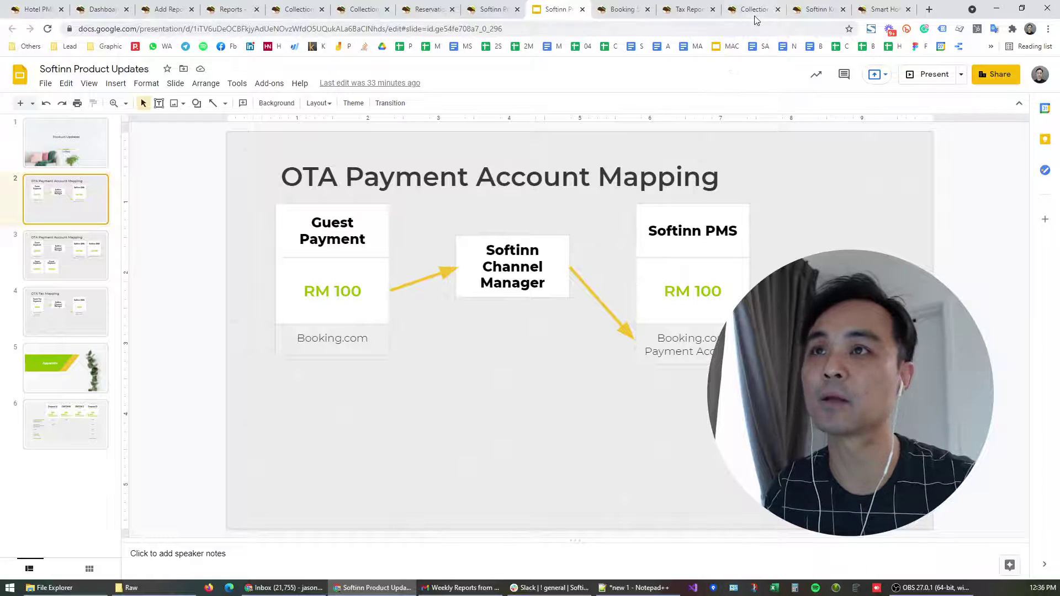
{"action": "left_click", "coordinate": [816, 9]}
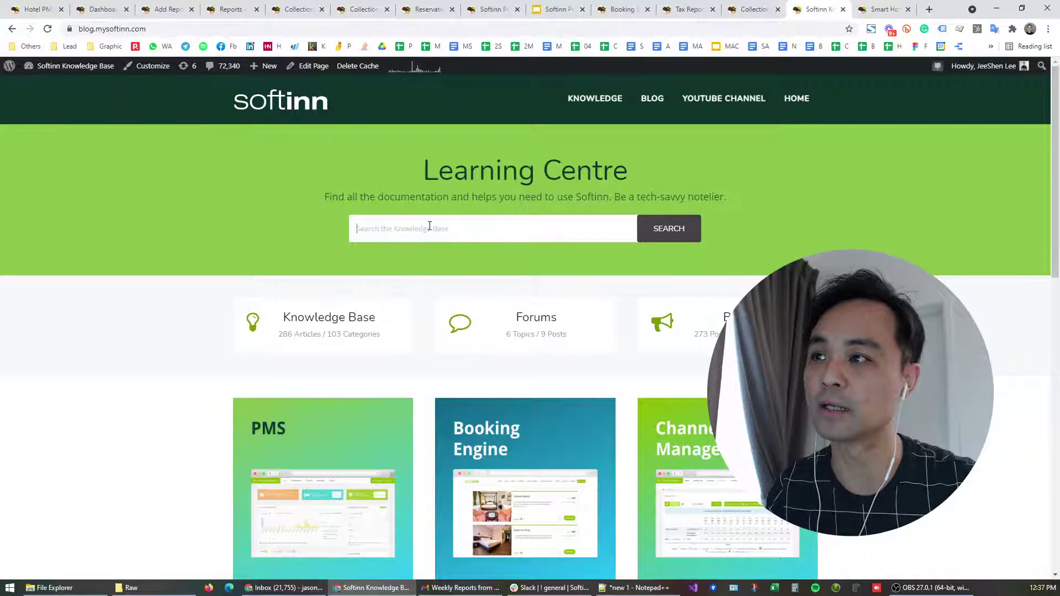
Step: Search the knowledge base for 'tax mapping' and read the Tax Mapping for Channel Manager article
{"action": "type", "text": "tax map"}
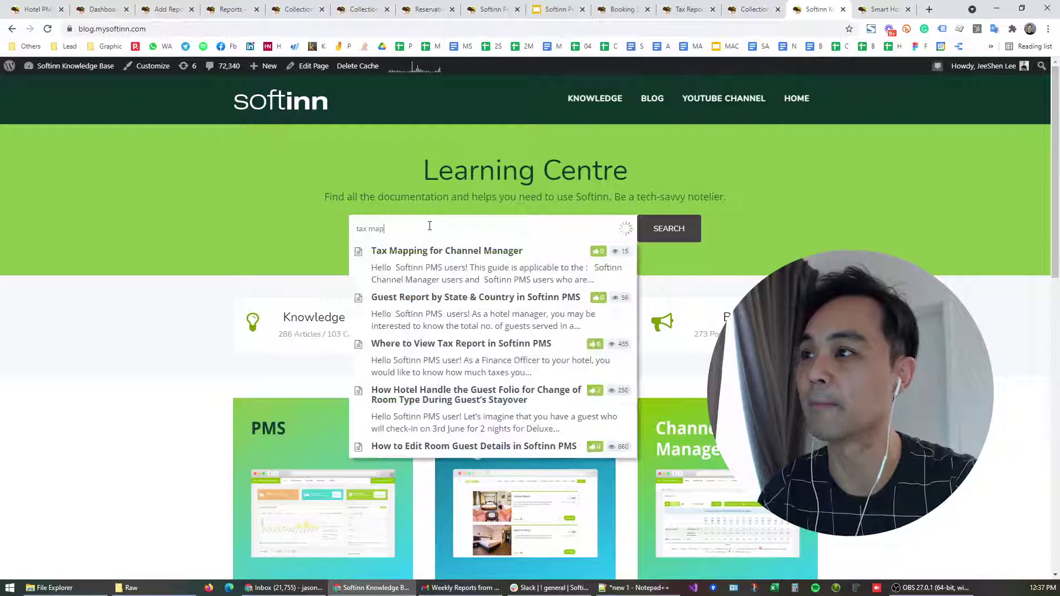
{"action": "type", "text": "ping"}
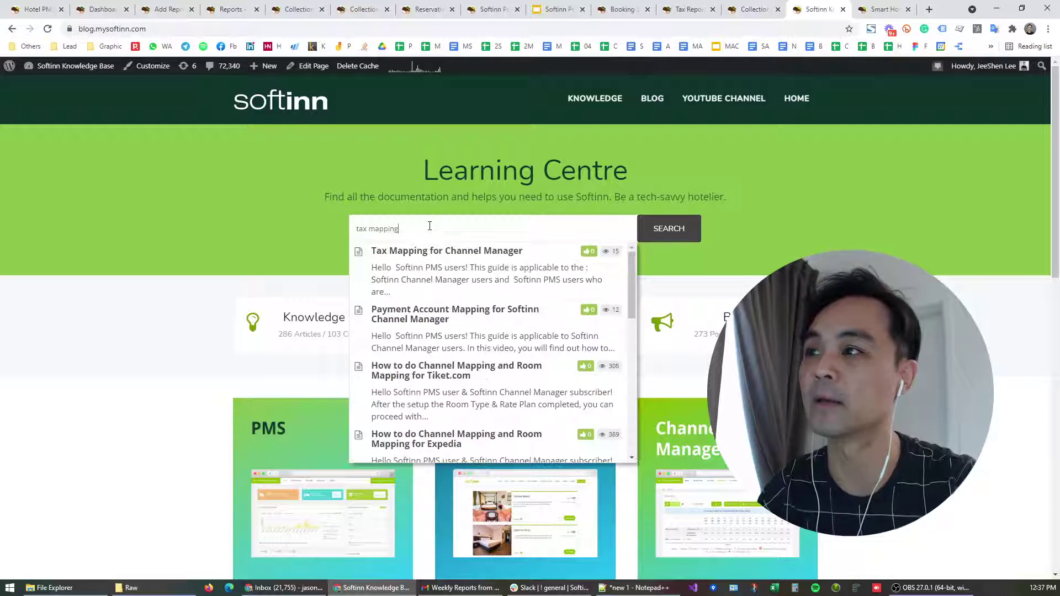
{"action": "left_click", "coordinate": [430, 268]}
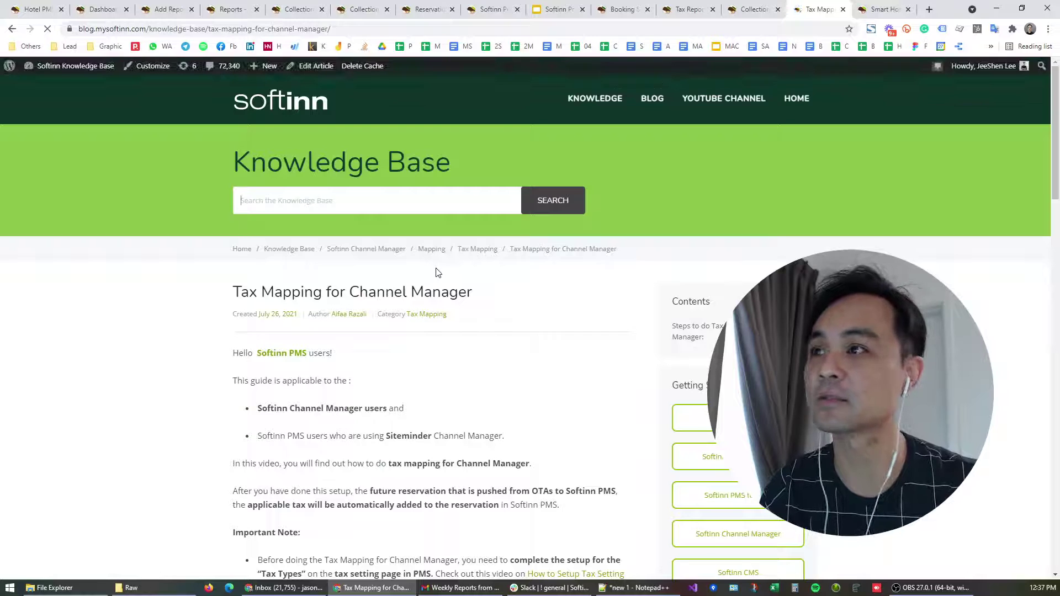
{"action": "scroll", "coordinate": [433, 371], "scroll_direction": "down", "scroll_amount": 1}
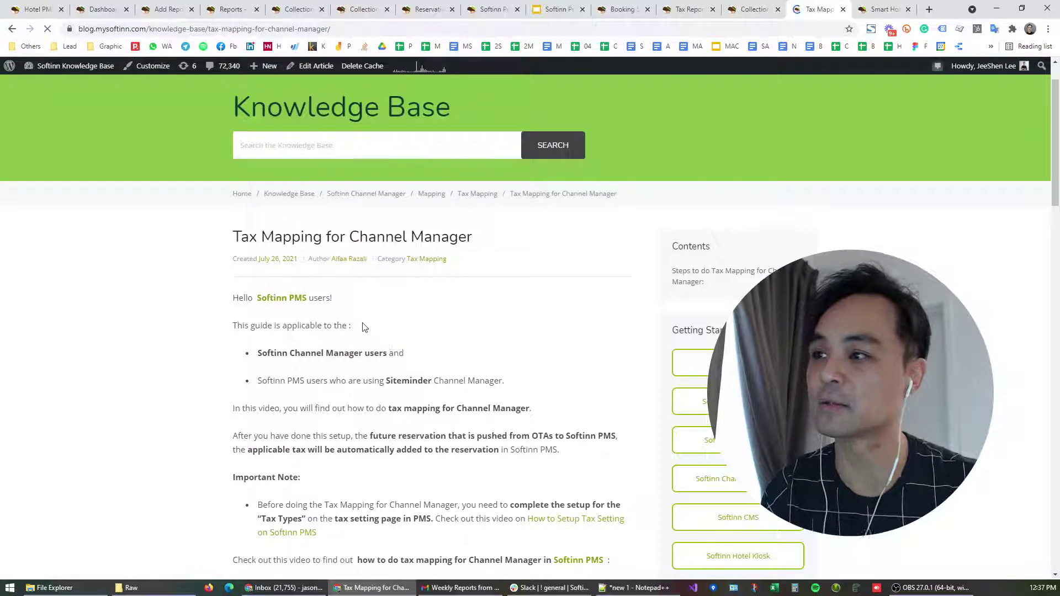
{"action": "scroll", "coordinate": [364, 327], "scroll_direction": "down", "scroll_amount": 4}
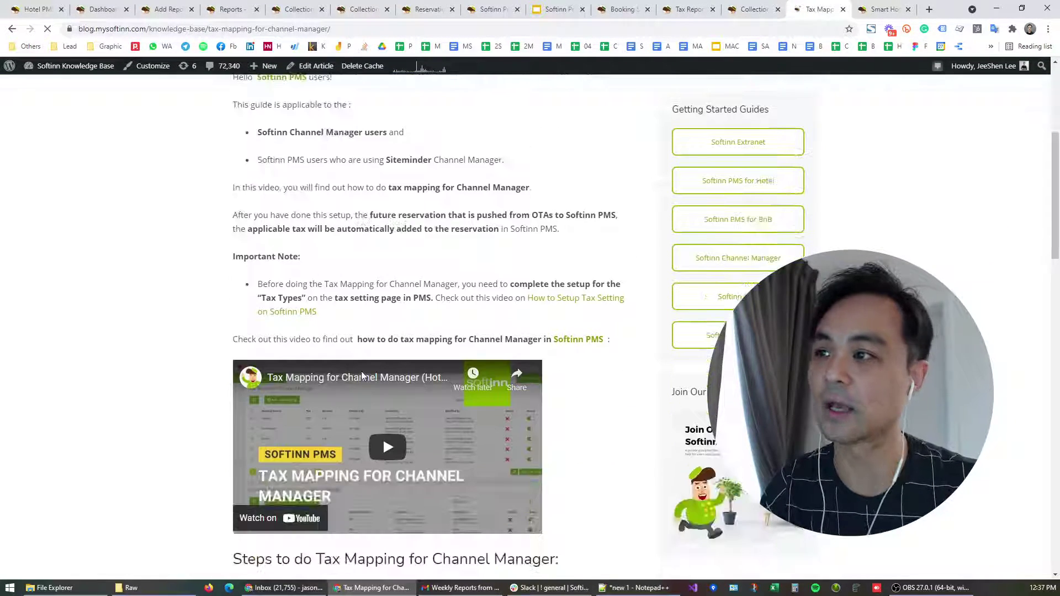
{"action": "scroll", "coordinate": [363, 394], "scroll_direction": "down", "scroll_amount": 2}
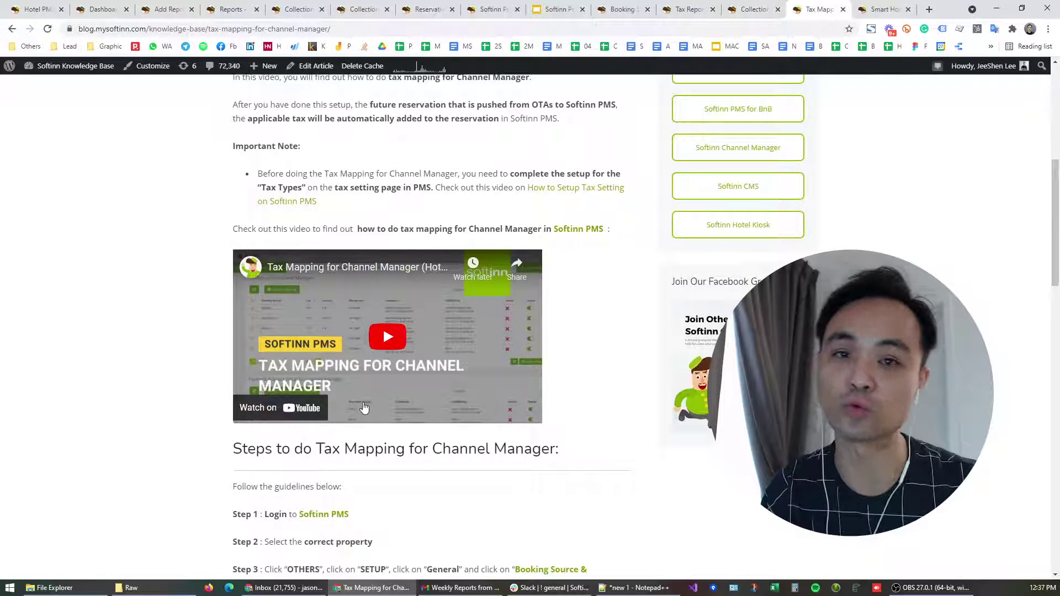